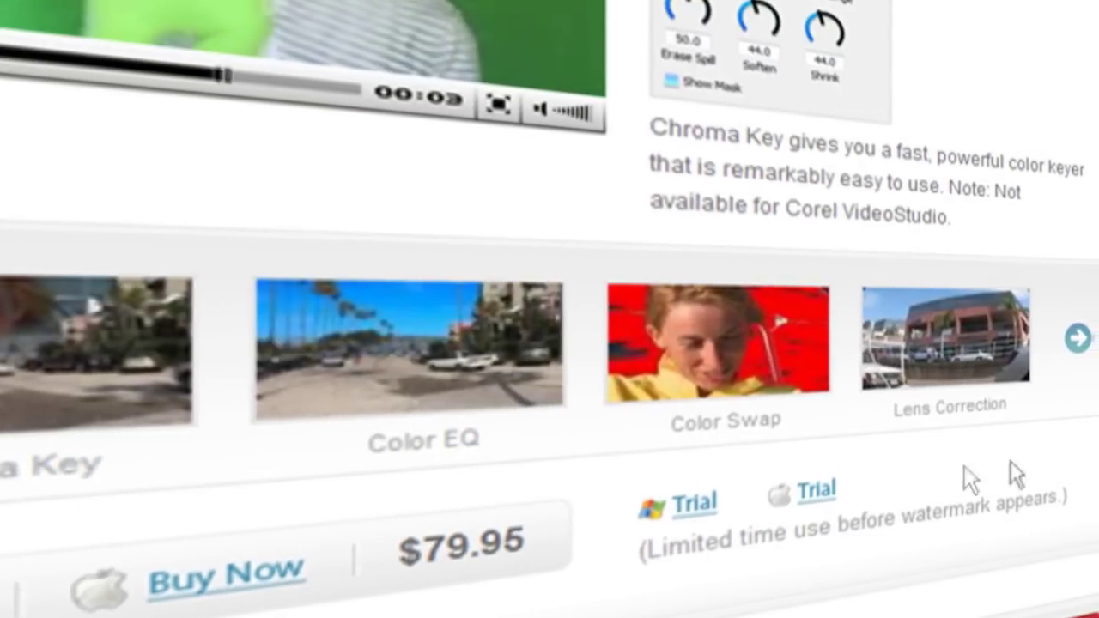
- Advance the NewBlueFX effects carousel until the Picture-In-Picture thumbnail appears
{"action": "left_click", "coordinate": [1075, 352]}
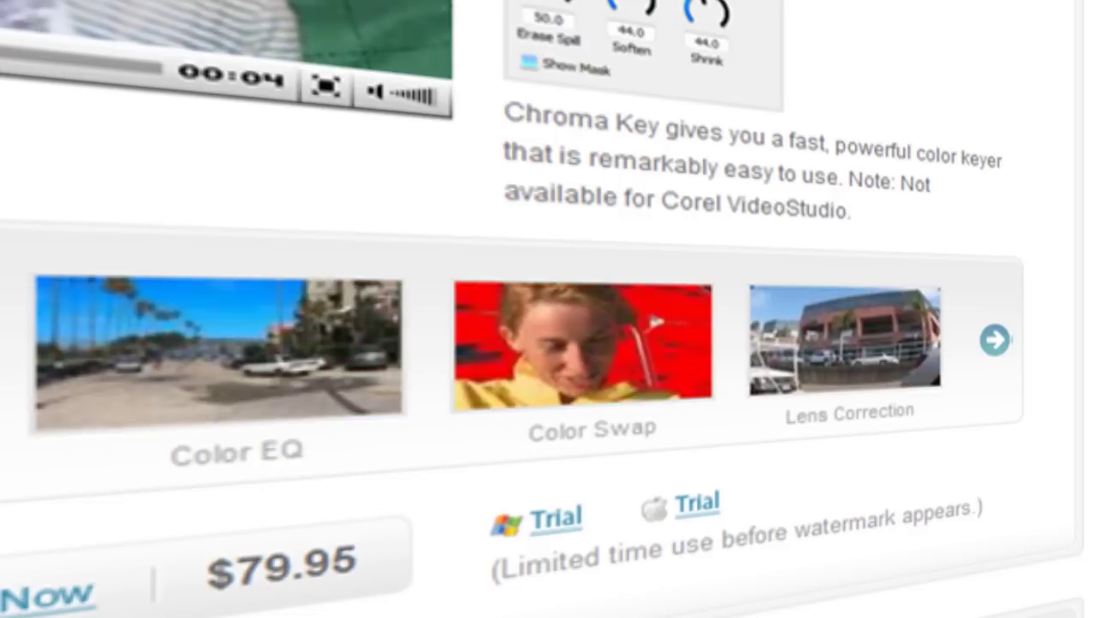
{"action": "left_click", "coordinate": [1006, 355]}
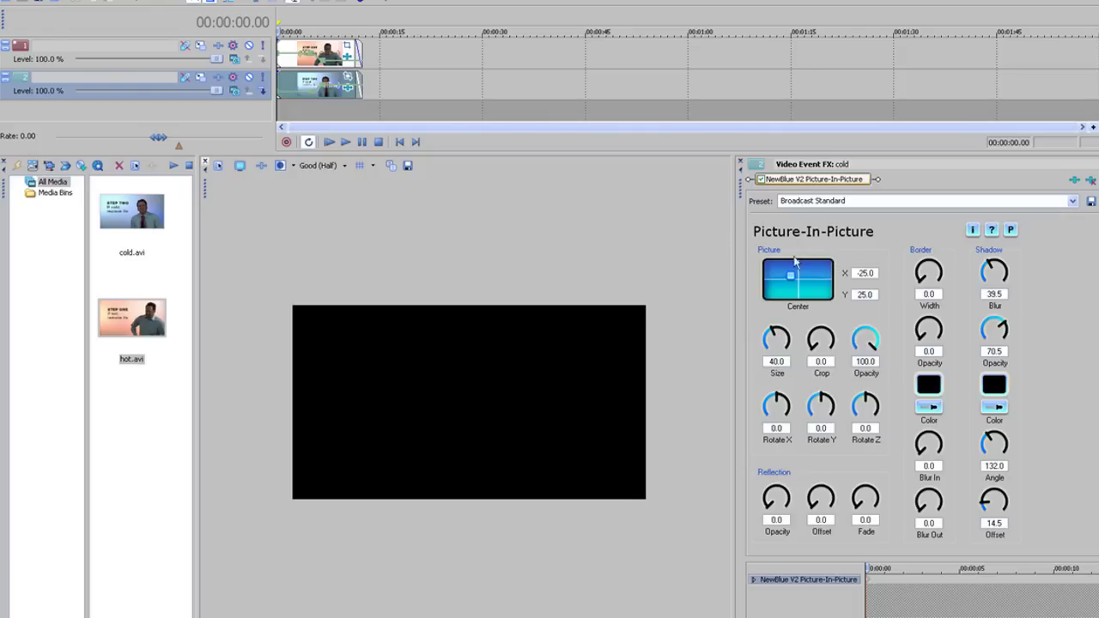
- Open the hot clip's Video Event FX settings
{"action": "left_click", "coordinate": [348, 54]}
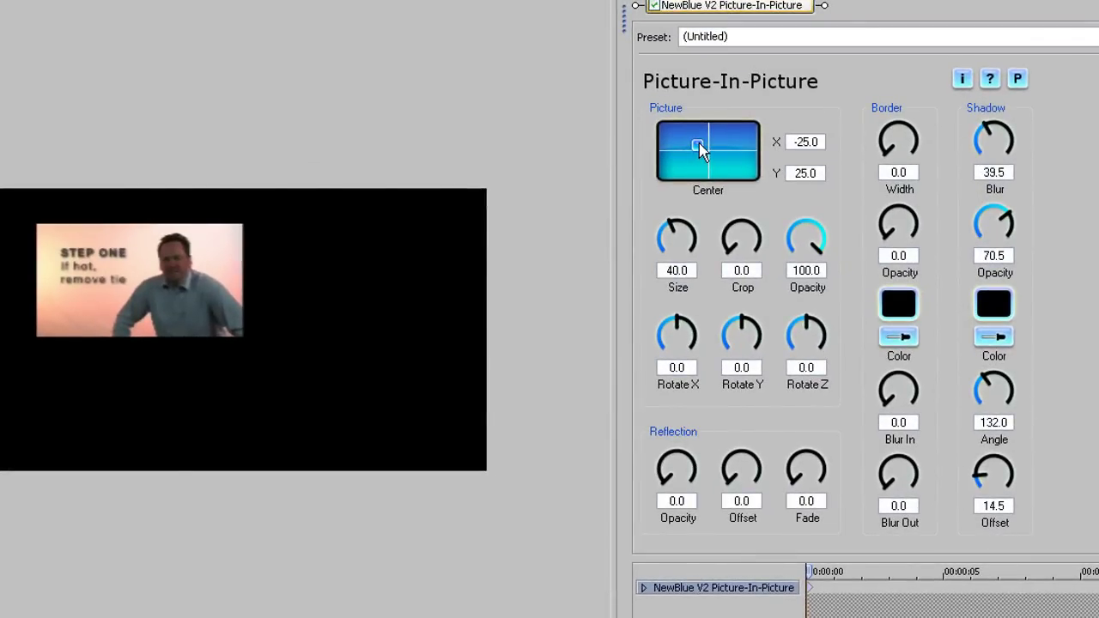
- Position the hot picture left of centre at X -14, Y 7
{"action": "left_click_drag", "start_coordinate": [700, 144], "coordinate": [699, 150]}
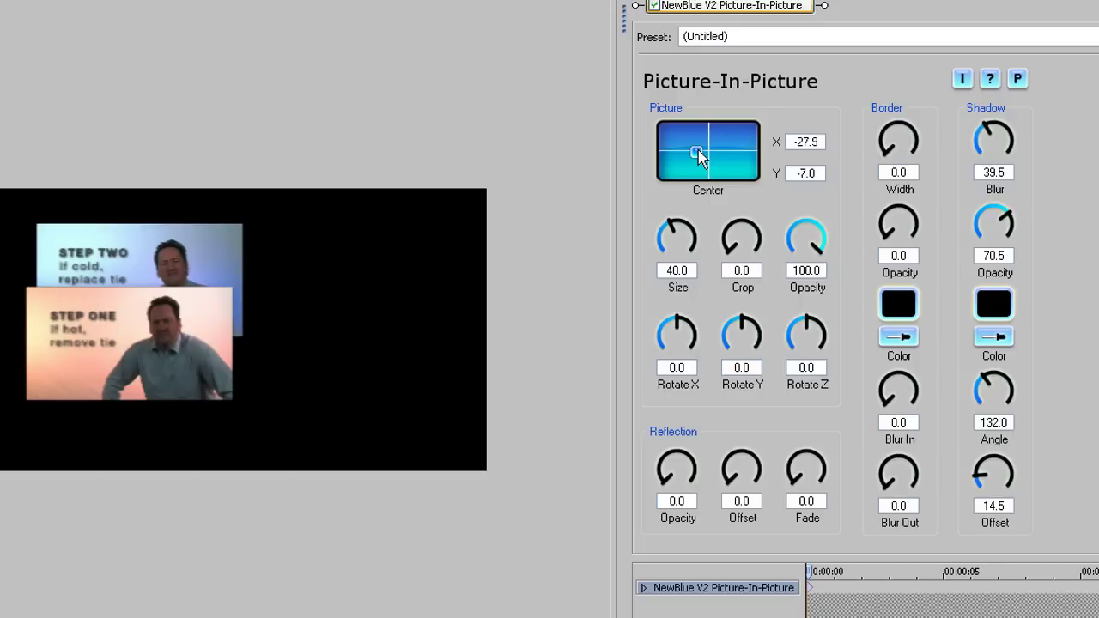
{"action": "left_click_drag", "start_coordinate": [819, 142], "coordinate": [771, 148]}
{"action": "type", "text": "-14"}
{"action": "key", "text": "Return"}
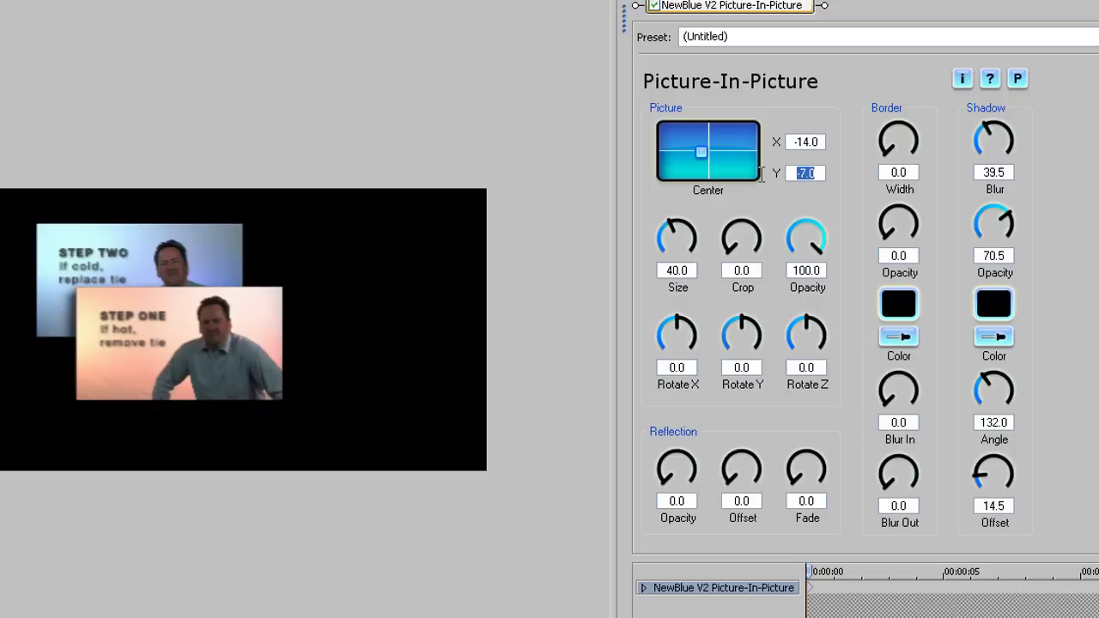
{"action": "type", "text": "7"}
{"action": "key", "text": "Return"}
- Set the hot picture's Size to 70, then test and reset Crop and Opacity
{"action": "left_click_drag", "start_coordinate": [695, 270], "coordinate": [649, 279]}
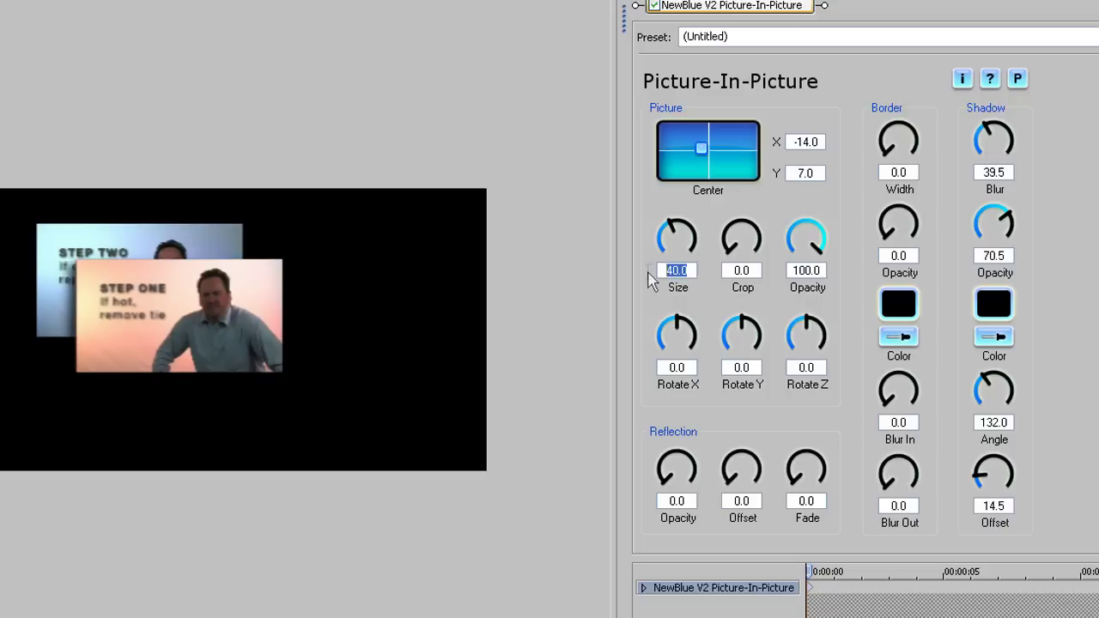
{"action": "type", "text": "70"}
{"action": "key", "text": "Return"}
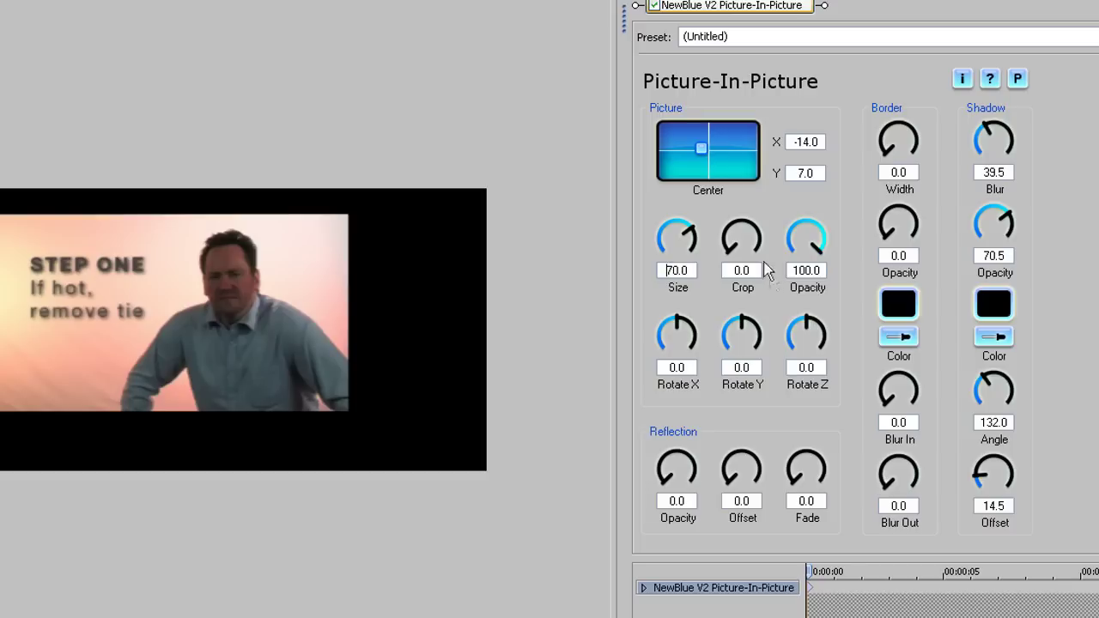
{"action": "mouse_move", "coordinate": [731, 264]}
{"action": "left_mouse_down"}
{"action": "mouse_move", "coordinate": [732, 249]}
{"action": "mouse_move", "coordinate": [732, 264]}
{"action": "left_mouse_up"}
{"action": "mouse_move", "coordinate": [818, 258]}
{"action": "left_mouse_down"}
{"action": "mouse_move", "coordinate": [812, 230]}
{"action": "mouse_move", "coordinate": [792, 230]}
{"action": "mouse_move", "coordinate": [807, 225]}
{"action": "mouse_move", "coordinate": [820, 260]}
{"action": "left_mouse_up"}
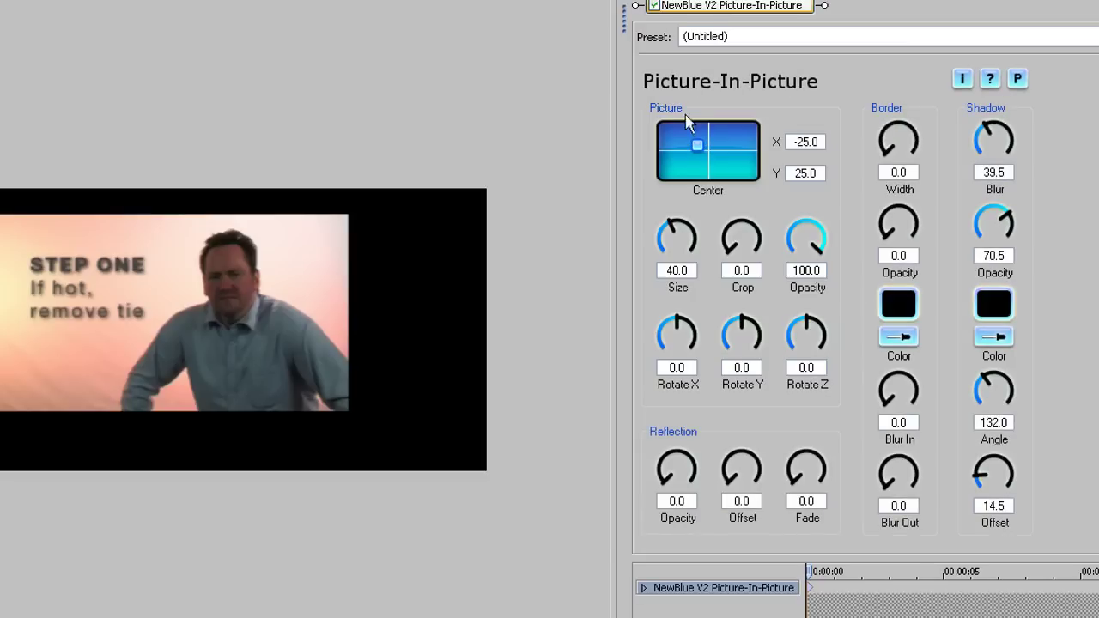
- Set the cold picture to Size 35 at X 44.2, angled with Rotate Y 51.5
{"action": "left_click_drag", "start_coordinate": [698, 149], "coordinate": [726, 154]}
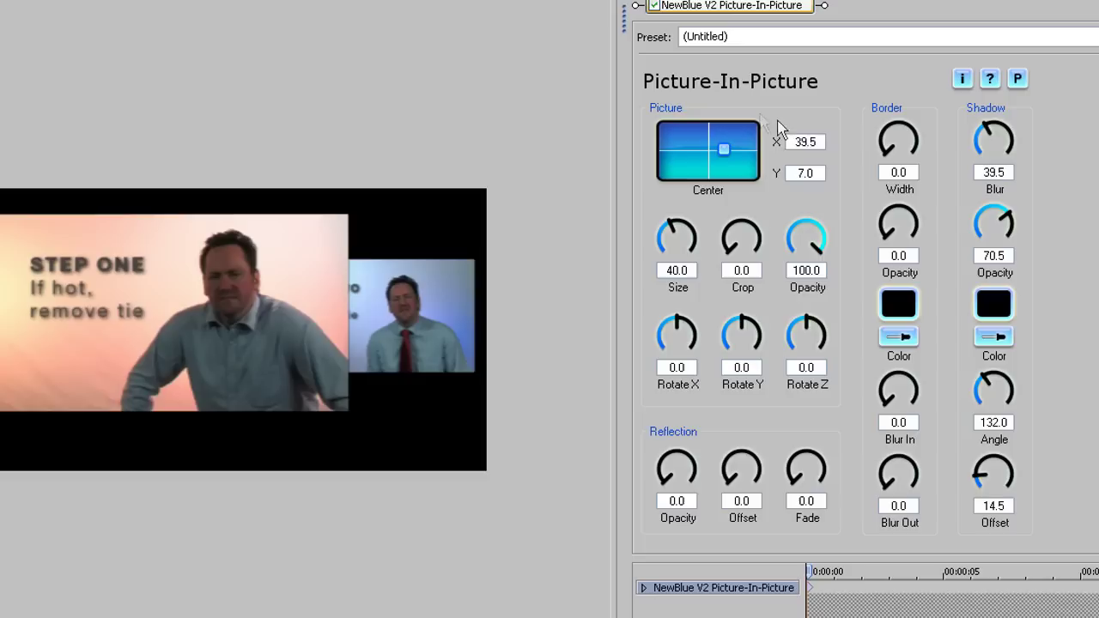
{"action": "left_click_drag", "start_coordinate": [817, 141], "coordinate": [772, 152]}
{"action": "type", "text": "14"}
{"action": "left_click_drag", "start_coordinate": [692, 271], "coordinate": [651, 273]}
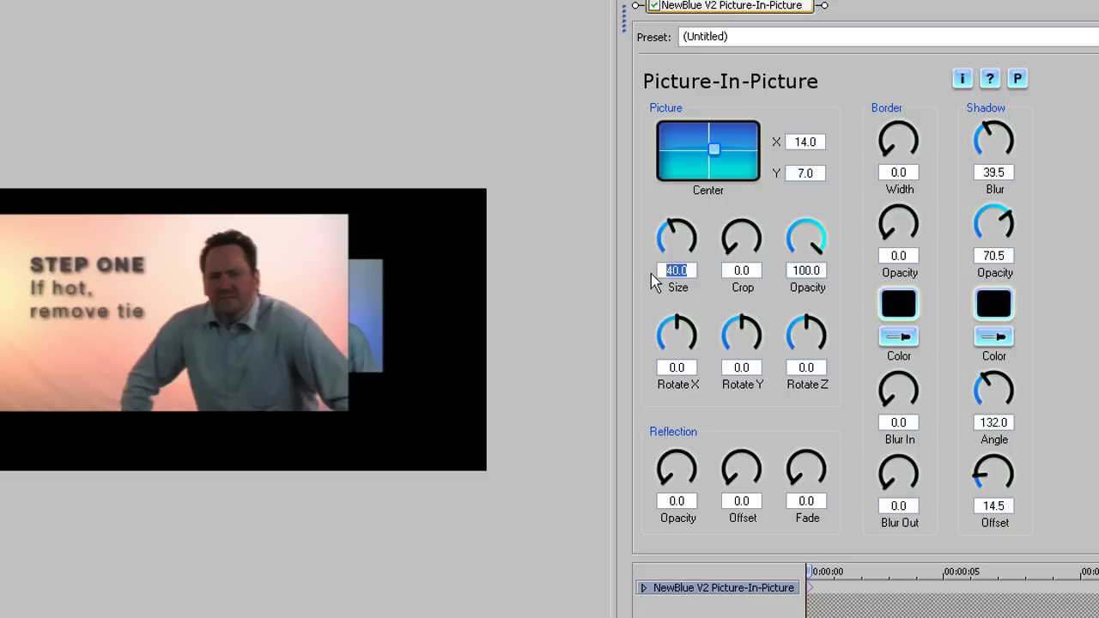
{"action": "type", "text": "35"}
{"action": "key", "text": "Return"}
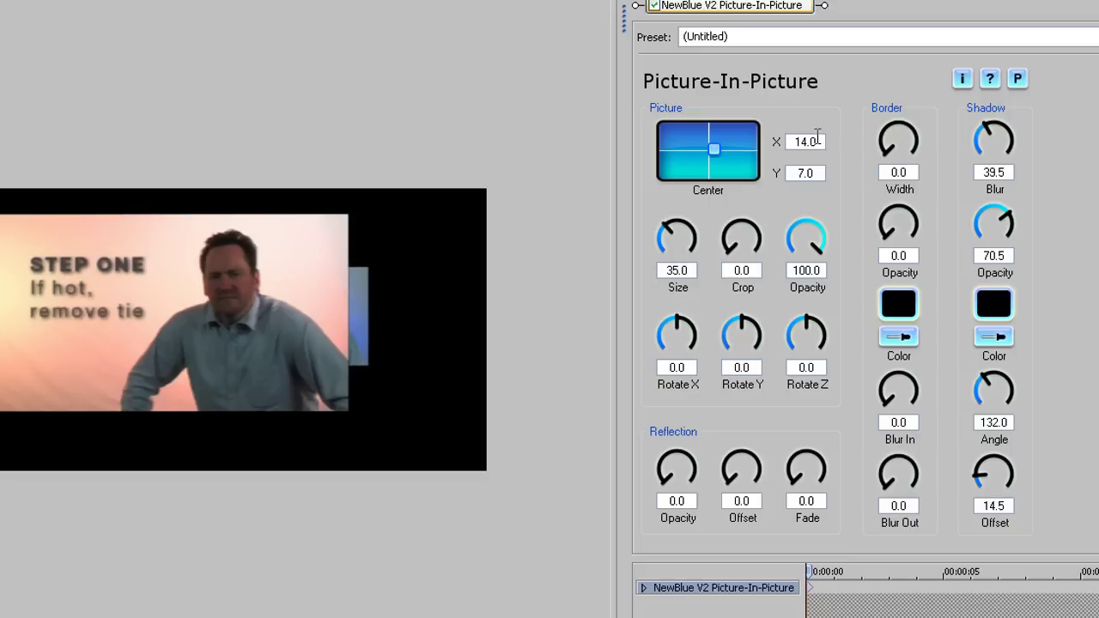
{"action": "left_click_drag", "start_coordinate": [713, 150], "coordinate": [728, 155]}
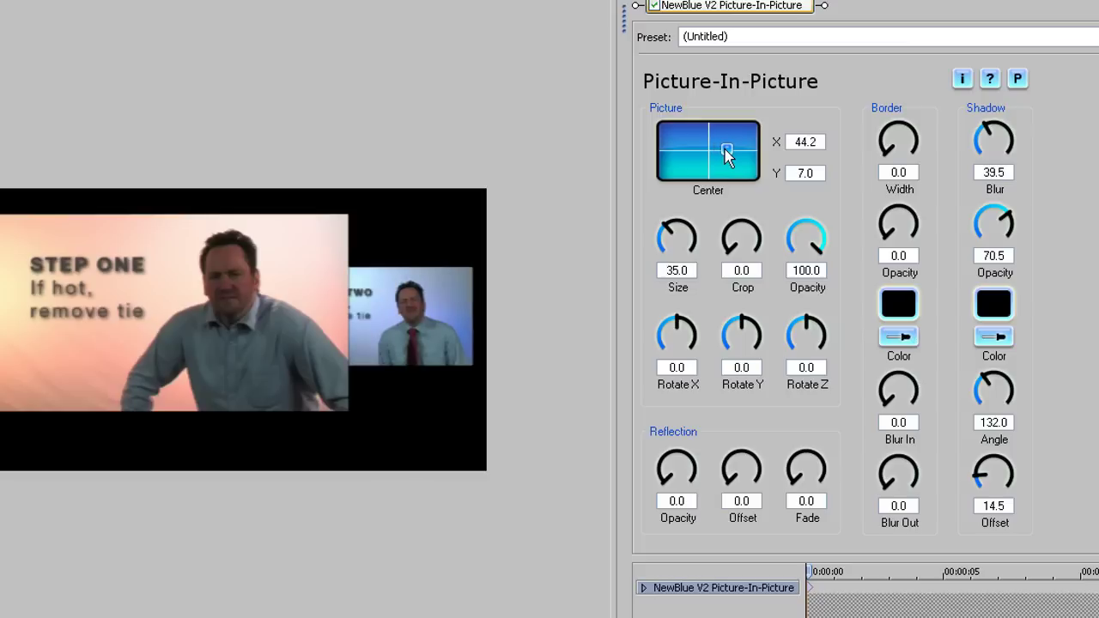
{"action": "left_click_drag", "start_coordinate": [739, 320], "coordinate": [758, 326]}
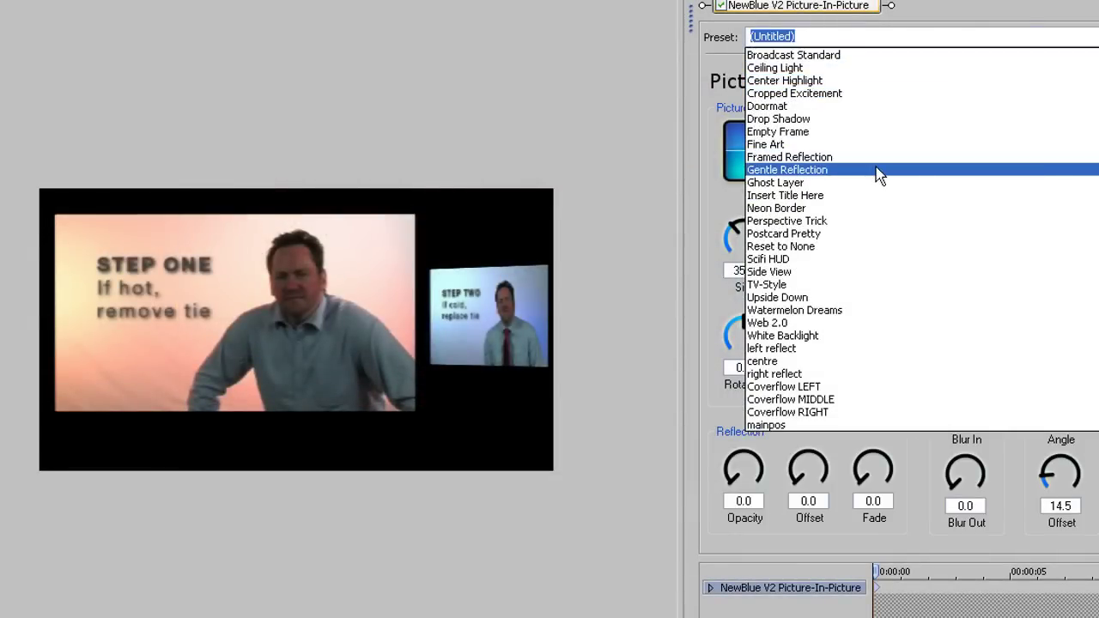
- Close the Preset list without applying any preset
{"action": "key", "text": "Escape"}
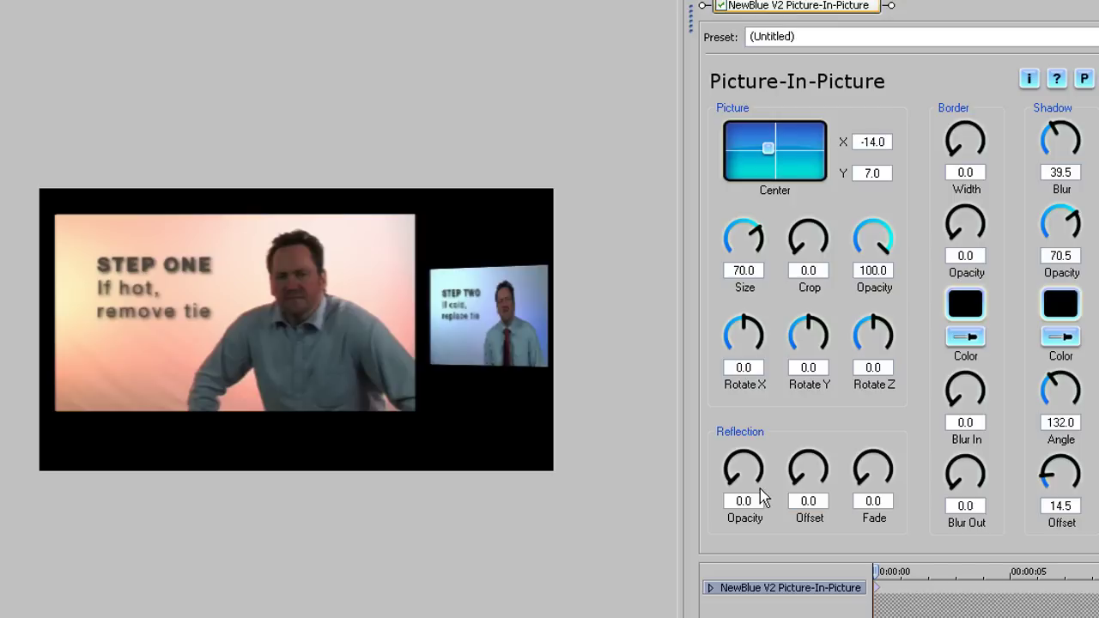
- Add a reflection under the hot picture with Opacity 80, Offset 0 and Fade 40
{"action": "left_click_drag", "start_coordinate": [730, 479], "coordinate": [752, 464]}
{"action": "left_click_drag", "start_coordinate": [760, 501], "coordinate": [731, 501]}
{"action": "type", "text": "80"}
{"action": "key", "text": "Return"}
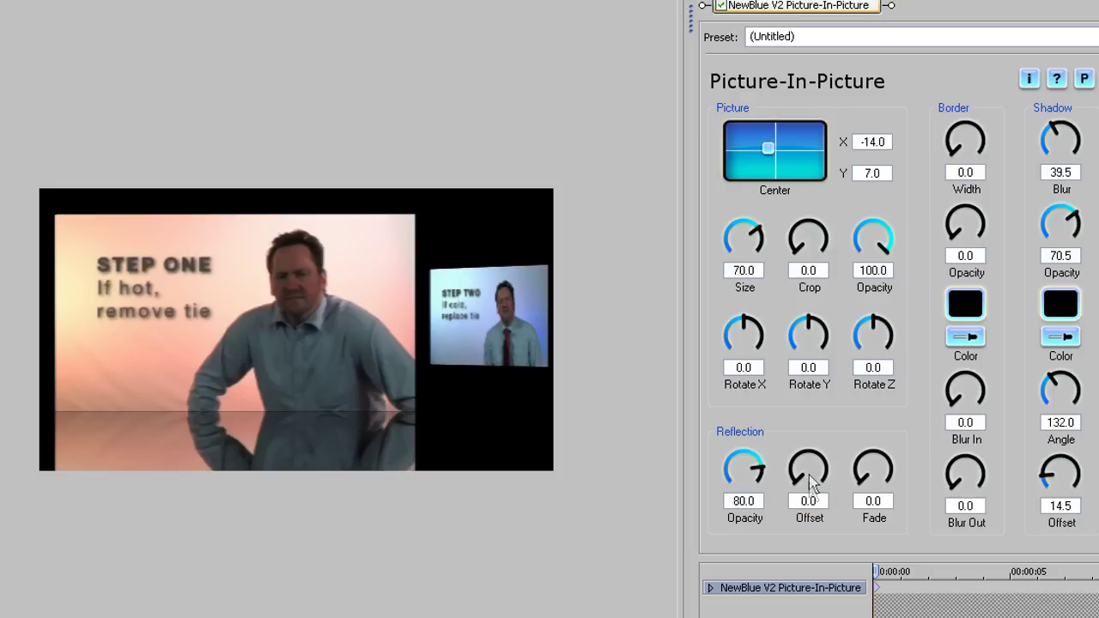
{"action": "left_click_drag", "start_coordinate": [803, 478], "coordinate": [806, 489]}
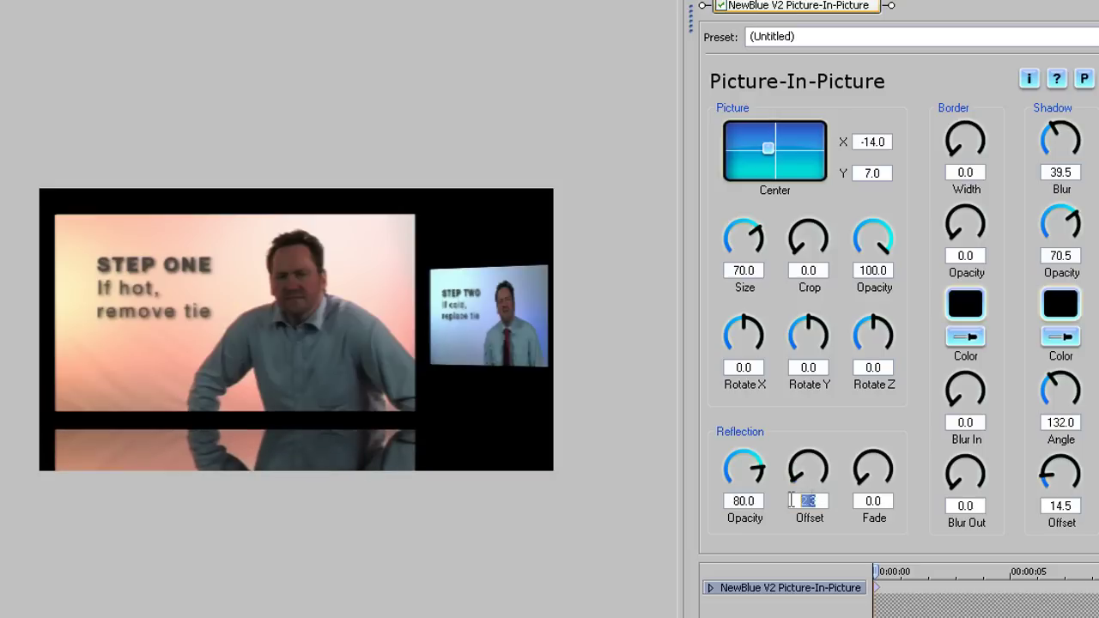
{"action": "type", "text": "0"}
{"action": "key", "text": "Return"}
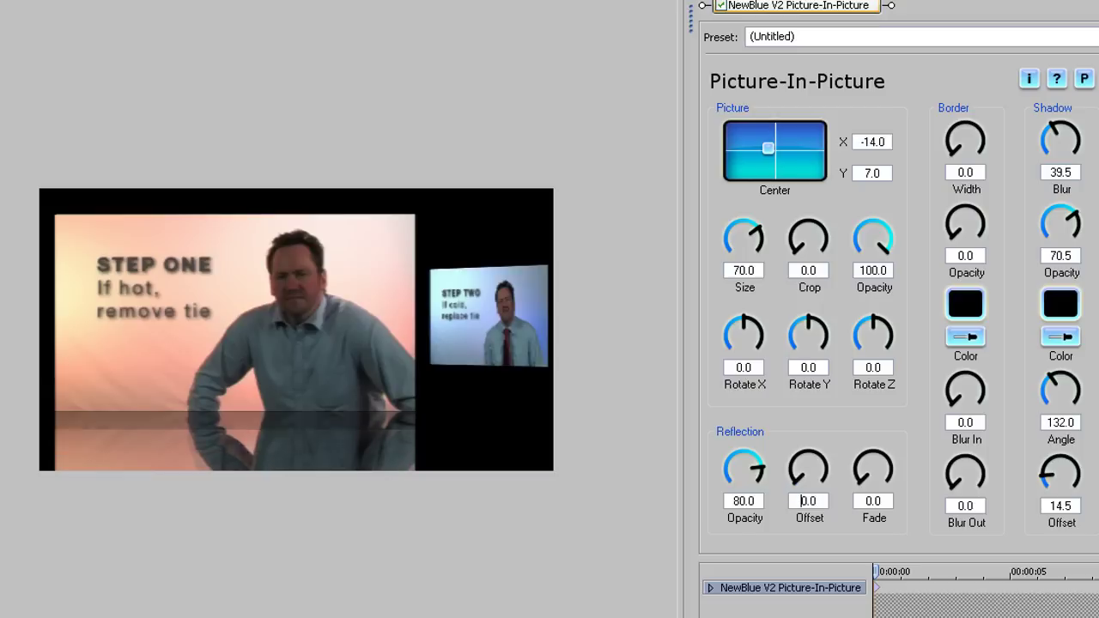
{"action": "mouse_move", "coordinate": [869, 483]}
{"action": "left_mouse_down"}
{"action": "mouse_move", "coordinate": [869, 470]}
{"action": "mouse_move", "coordinate": [887, 471]}
{"action": "mouse_move", "coordinate": [885, 501]}
{"action": "mouse_move", "coordinate": [888, 465]}
{"action": "mouse_move", "coordinate": [852, 471]}
{"action": "mouse_move", "coordinate": [884, 468]}
{"action": "left_mouse_up"}
{"action": "left_click", "coordinate": [885, 501]}
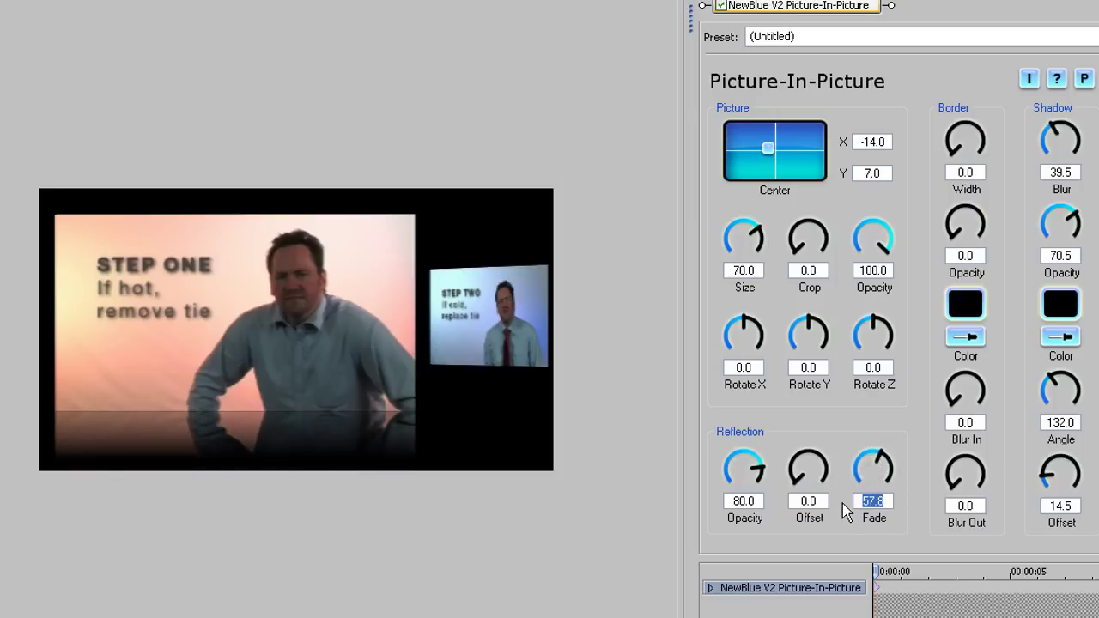
{"action": "type", "text": "40"}
{"action": "key", "text": "Return"}
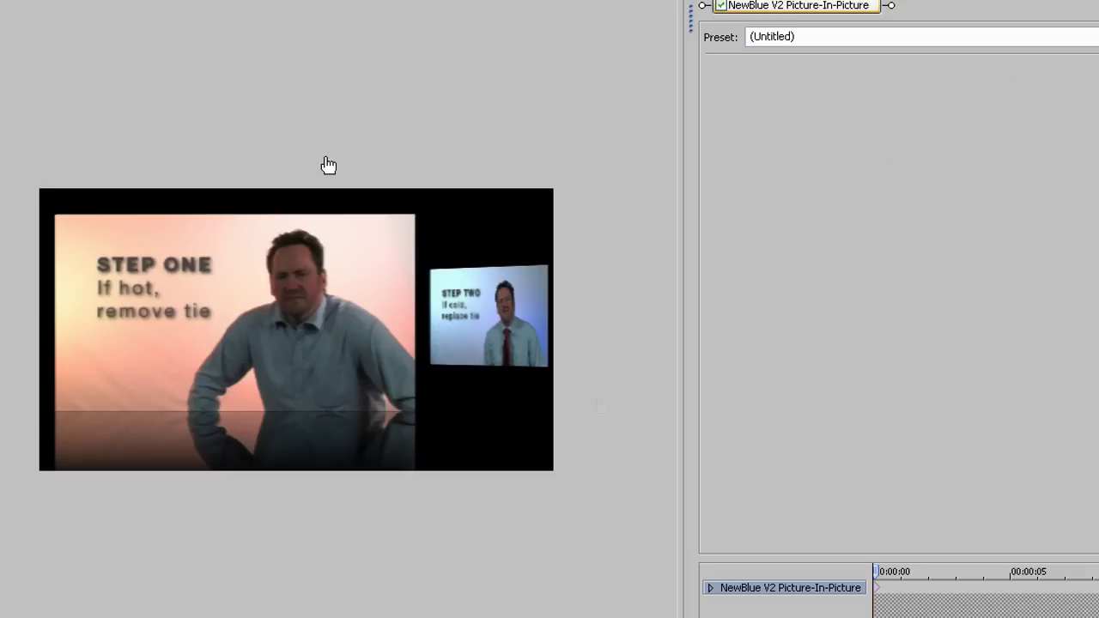
- Give the cold picture a matching reflection with opacity 80 and fade 40
{"action": "left_click", "coordinate": [728, 502]}
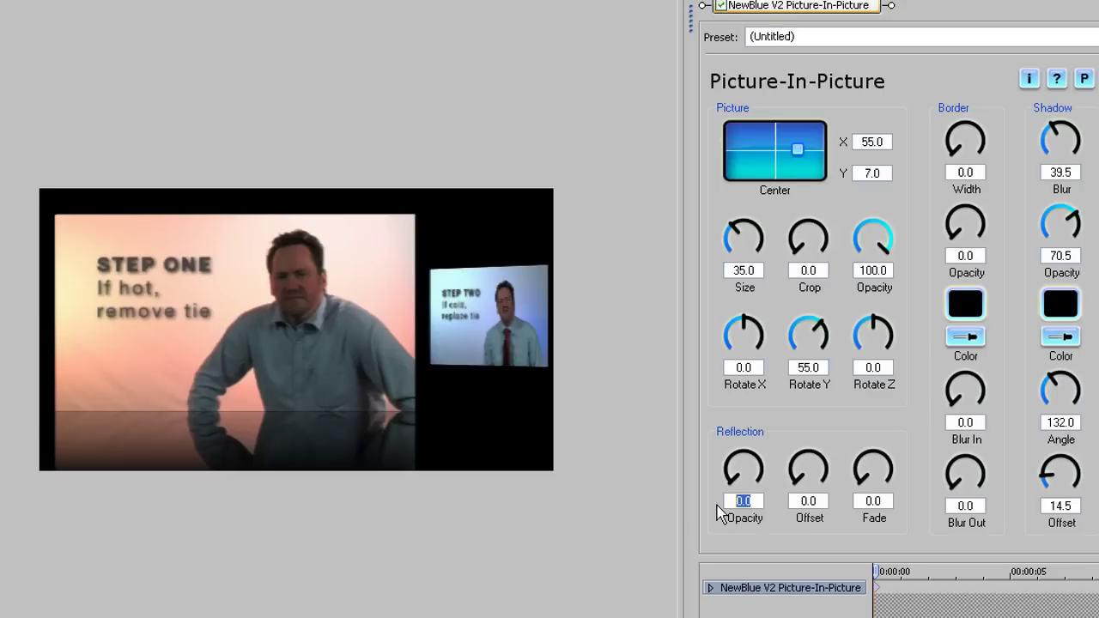
{"action": "type", "text": "8"}
{"action": "key", "text": "Tab"}
{"action": "key", "text": "Tab"}
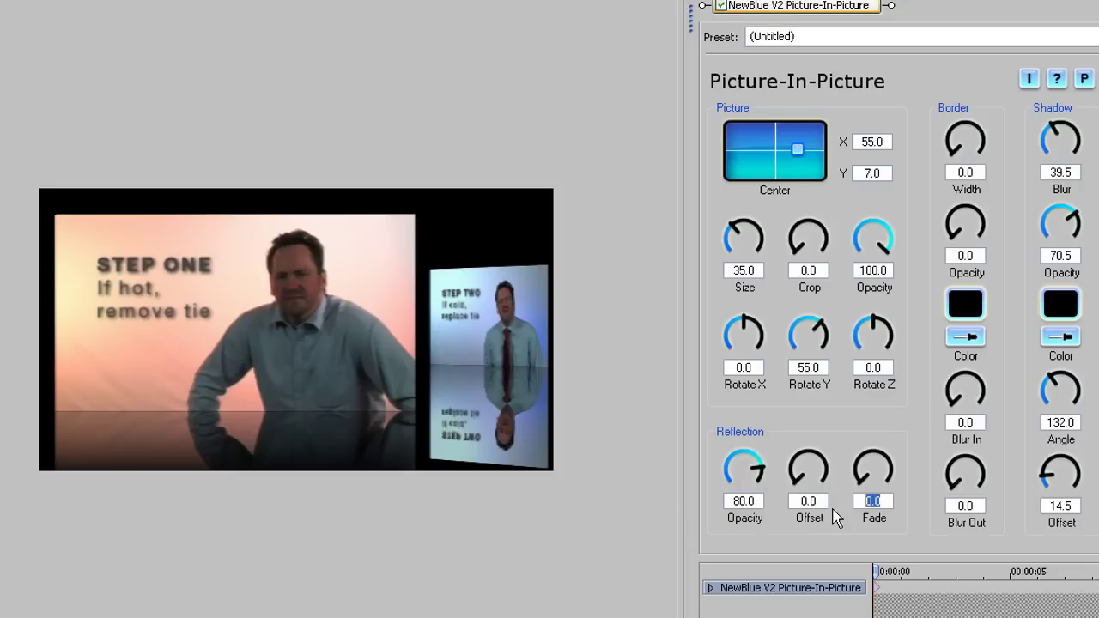
{"action": "type", "text": "4"}
{"action": "key", "text": "Return"}
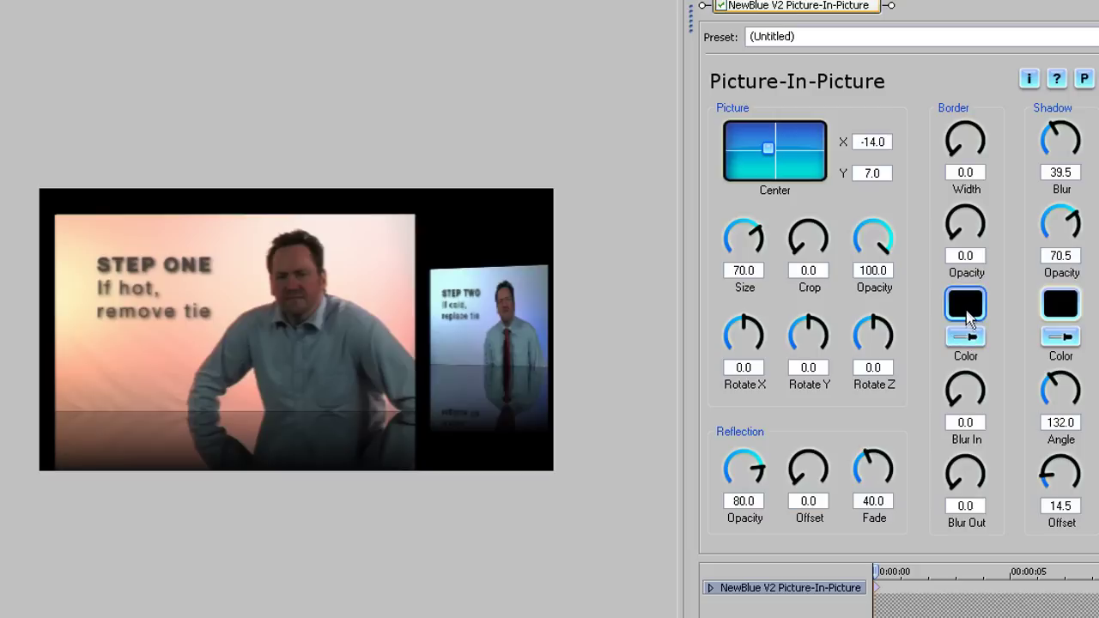
- Set the STEP ONE picture's border Width to 20 and Opacity to 100
{"action": "left_click_drag", "start_coordinate": [949, 168], "coordinate": [979, 170]}
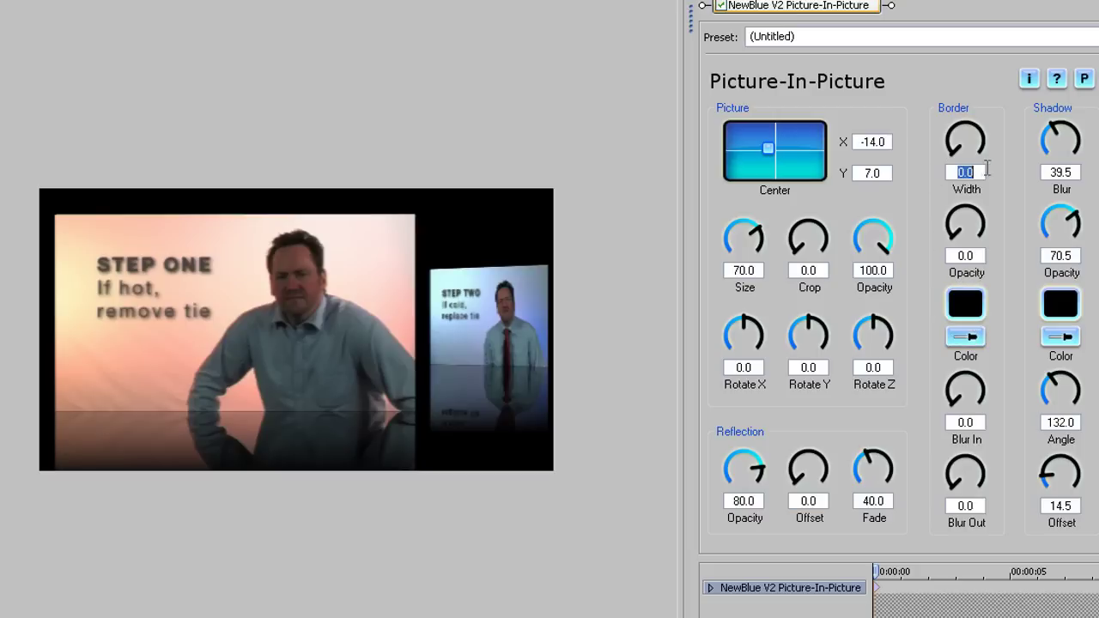
{"action": "type", "text": "20"}
{"action": "key", "text": "Return"}
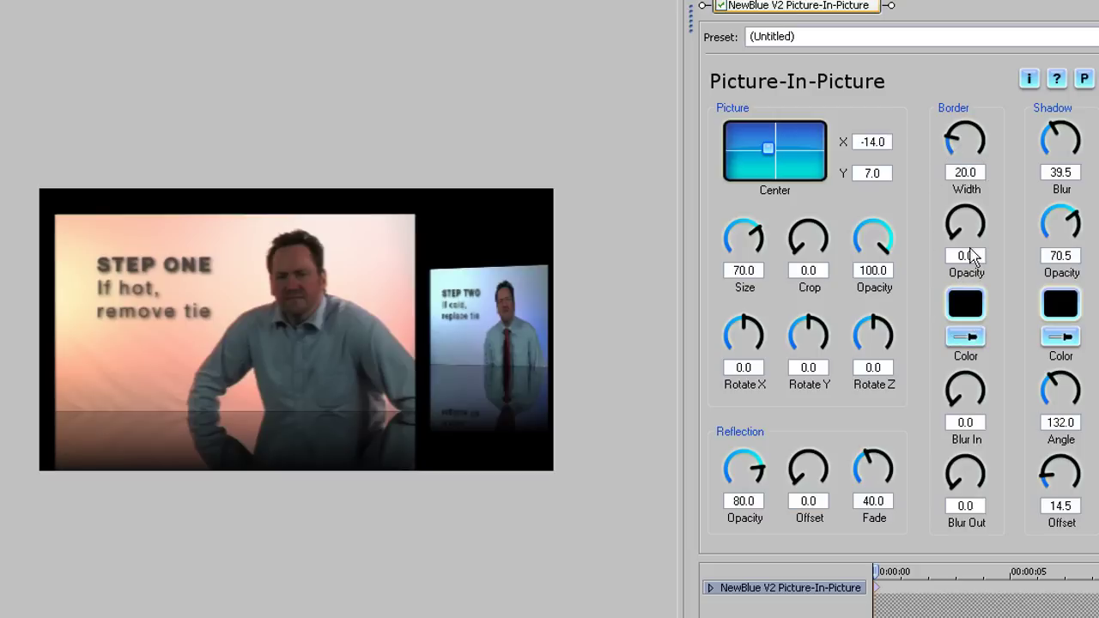
{"action": "left_click_drag", "start_coordinate": [977, 255], "coordinate": [942, 252]}
{"action": "type", "text": "100"}
{"action": "key", "text": "Return"}
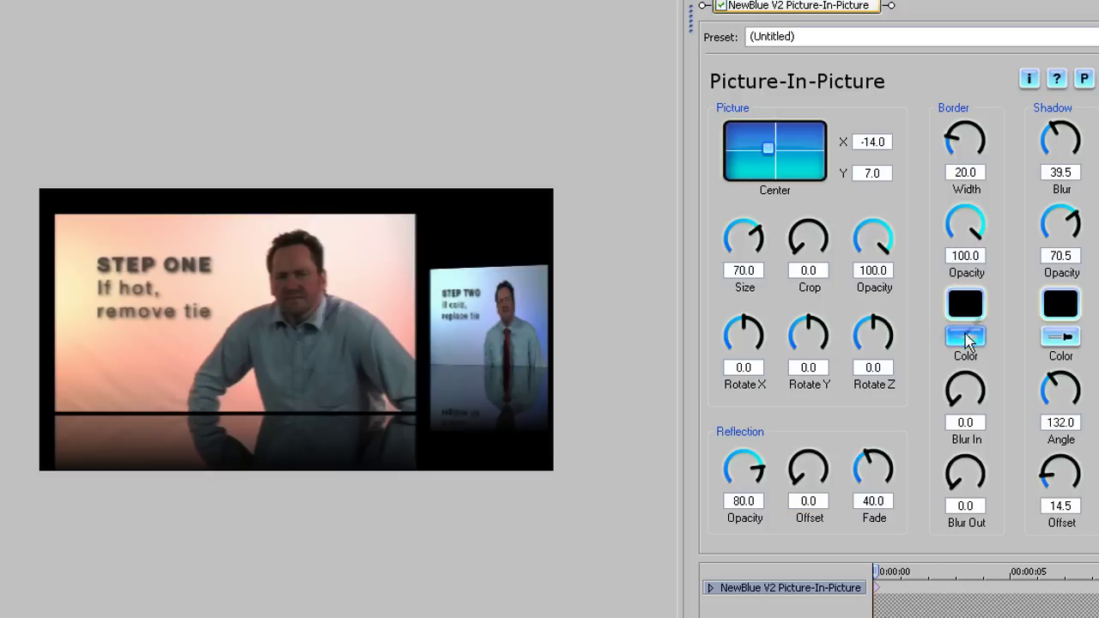
- Make the STEP ONE picture's border yellow
{"action": "left_click", "coordinate": [418, 408]}
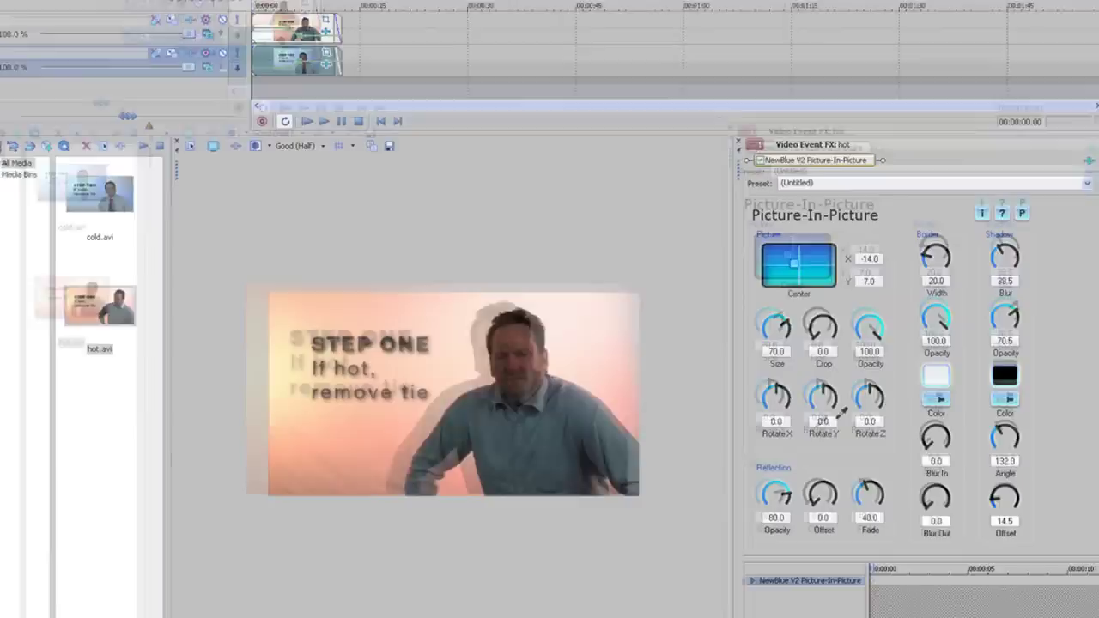
{"action": "left_click", "coordinate": [963, 314]}
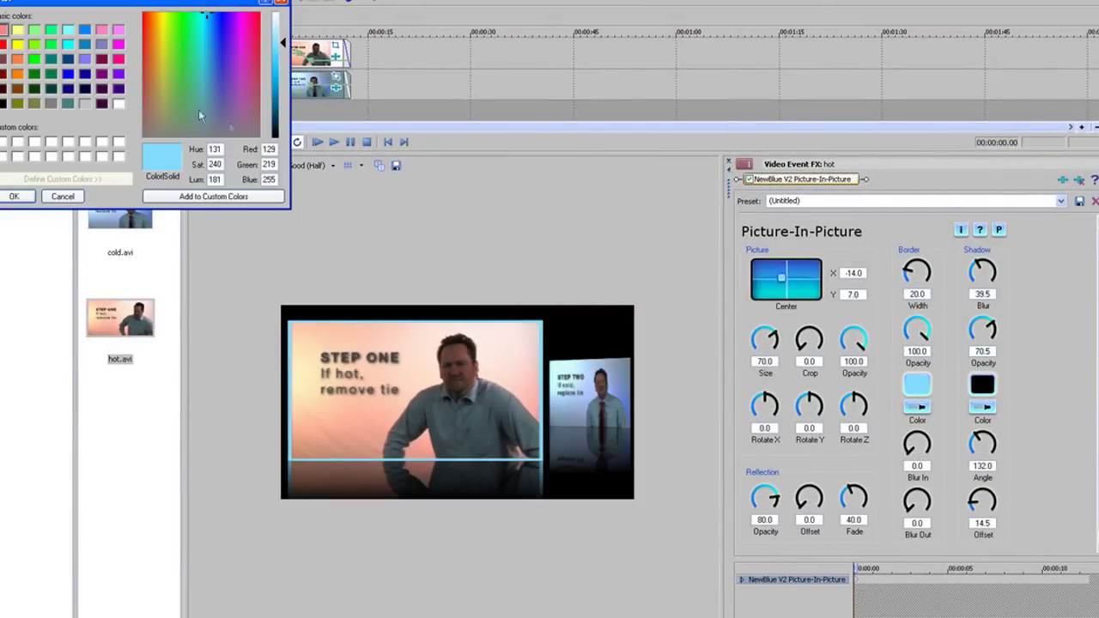
{"action": "left_click", "coordinate": [19, 45]}
{"action": "left_click", "coordinate": [19, 197]}
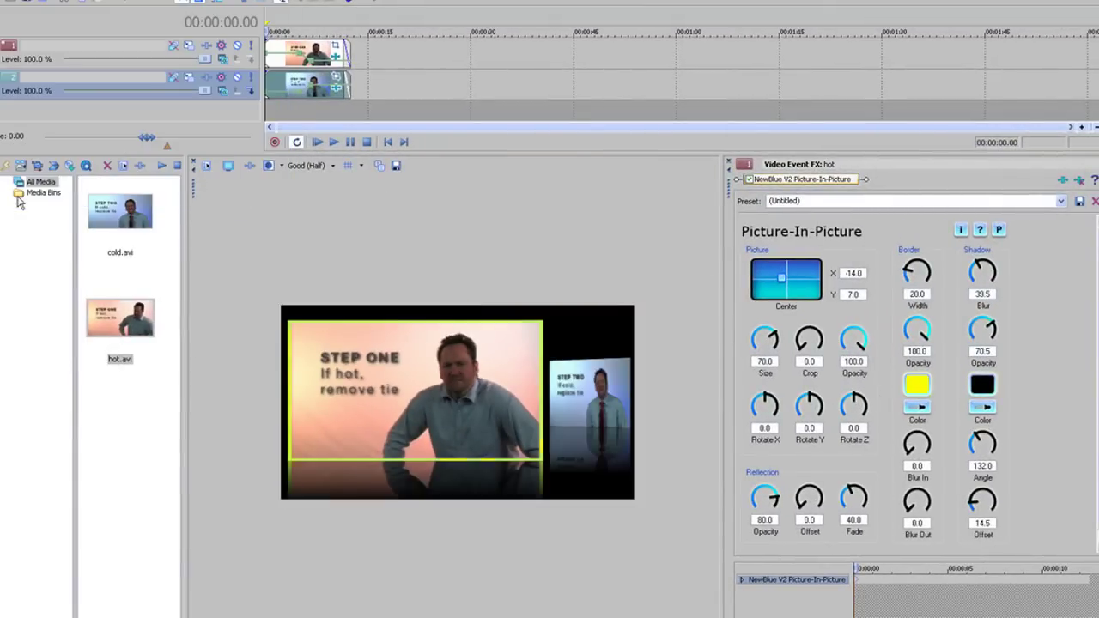
- Give the cold STEP TWO picture a dark red border
{"action": "left_click", "coordinate": [338, 95]}
{"action": "left_click", "coordinate": [917, 384]}
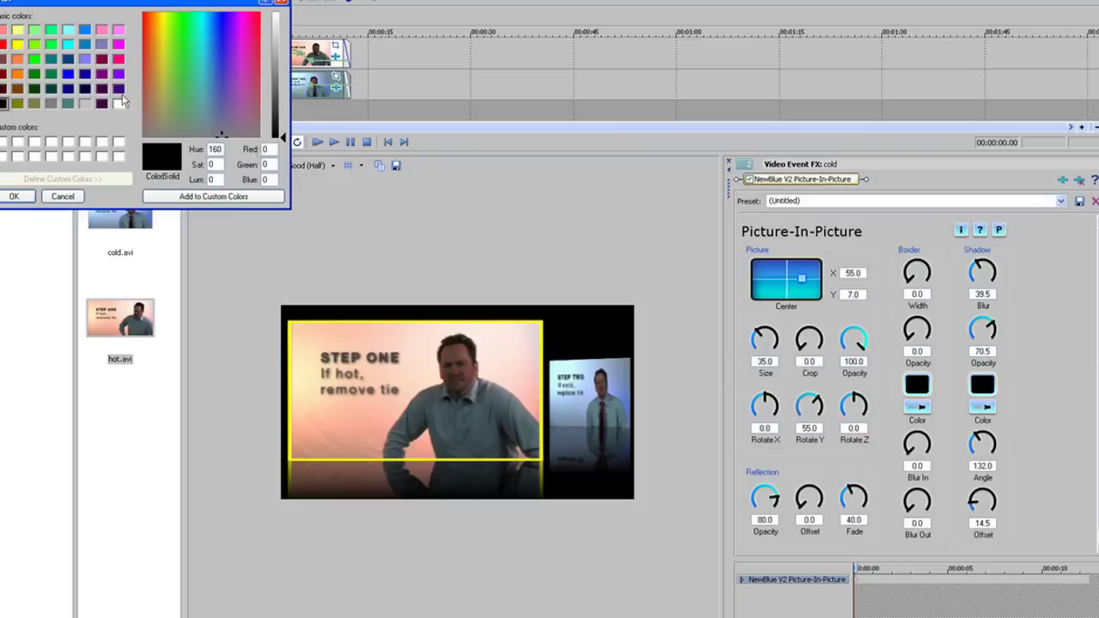
{"action": "left_click", "coordinate": [5, 76]}
{"action": "left_click", "coordinate": [5, 198]}
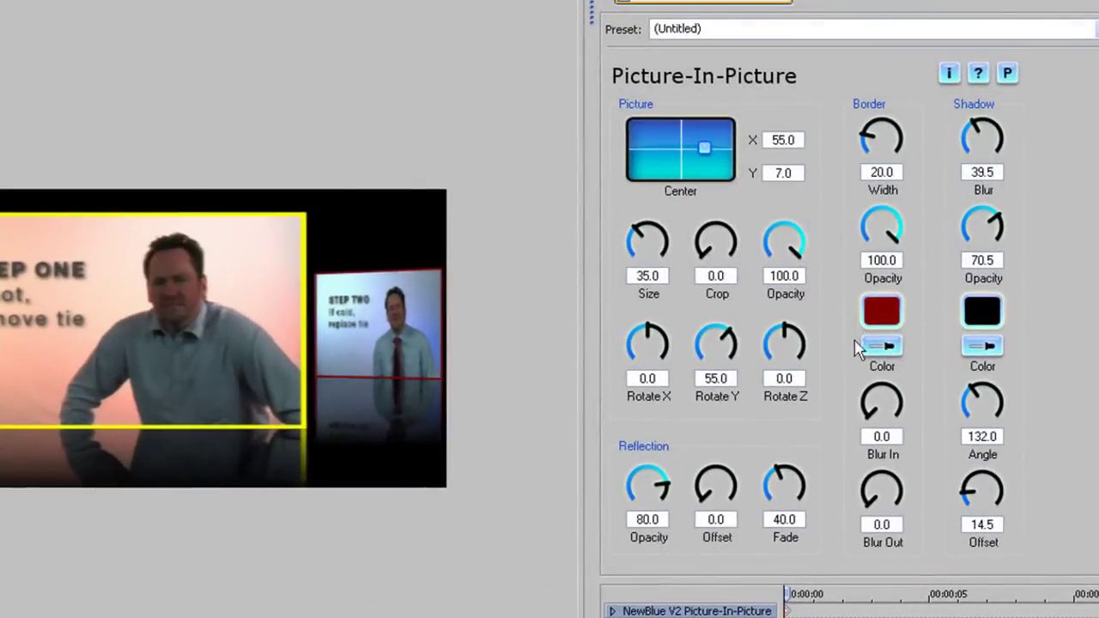
- Try the border's inner and outer blur, then adjust the shadow softness
{"action": "mouse_move", "coordinate": [868, 410]}
{"action": "left_mouse_down"}
{"action": "mouse_move", "coordinate": [879, 392]}
{"action": "mouse_move", "coordinate": [869, 417]}
{"action": "left_mouse_up"}
{"action": "left_click_drag", "start_coordinate": [867, 491], "coordinate": [873, 522]}
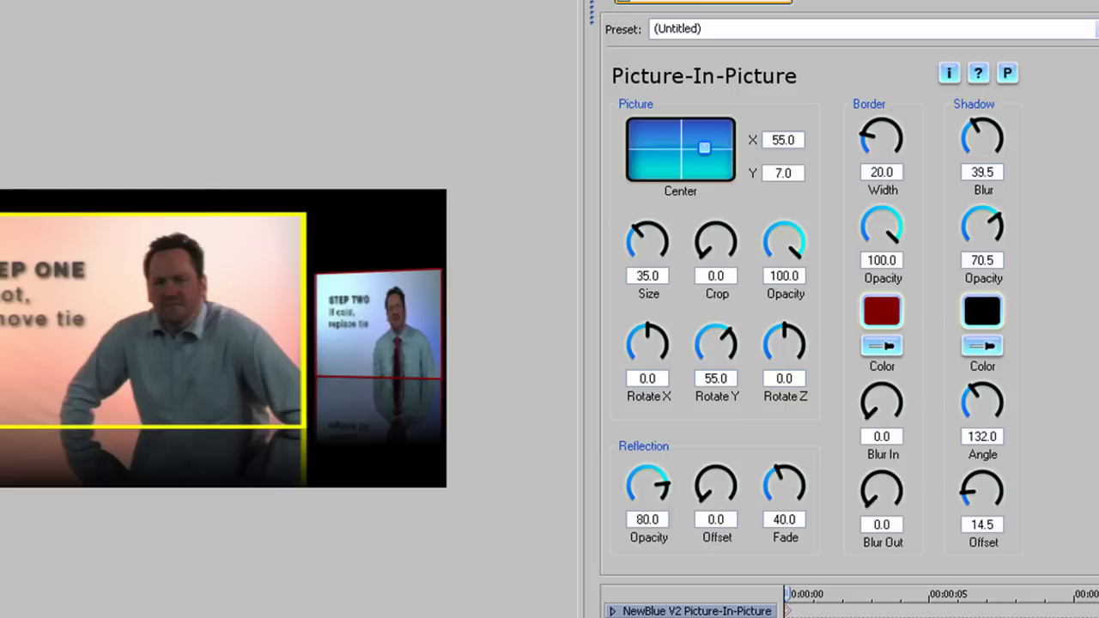
{"action": "left_click_drag", "start_coordinate": [979, 142], "coordinate": [952, 195]}
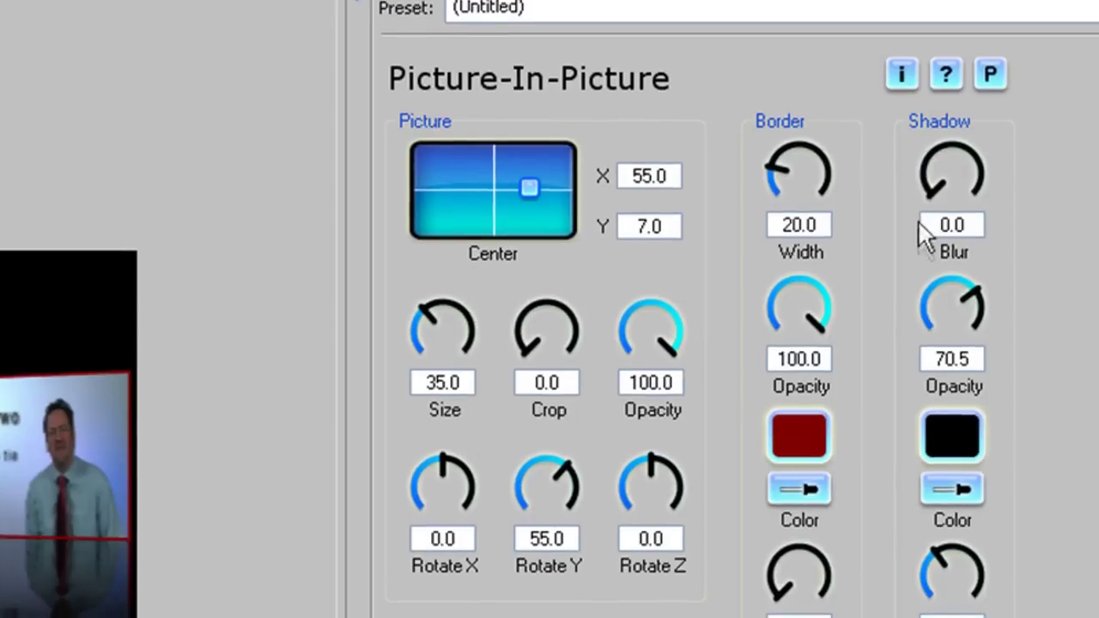
- Fade the STEP TWO picture's shadow to 0, then change its angle and offset
{"action": "left_click_drag", "start_coordinate": [988, 292], "coordinate": [926, 279]}
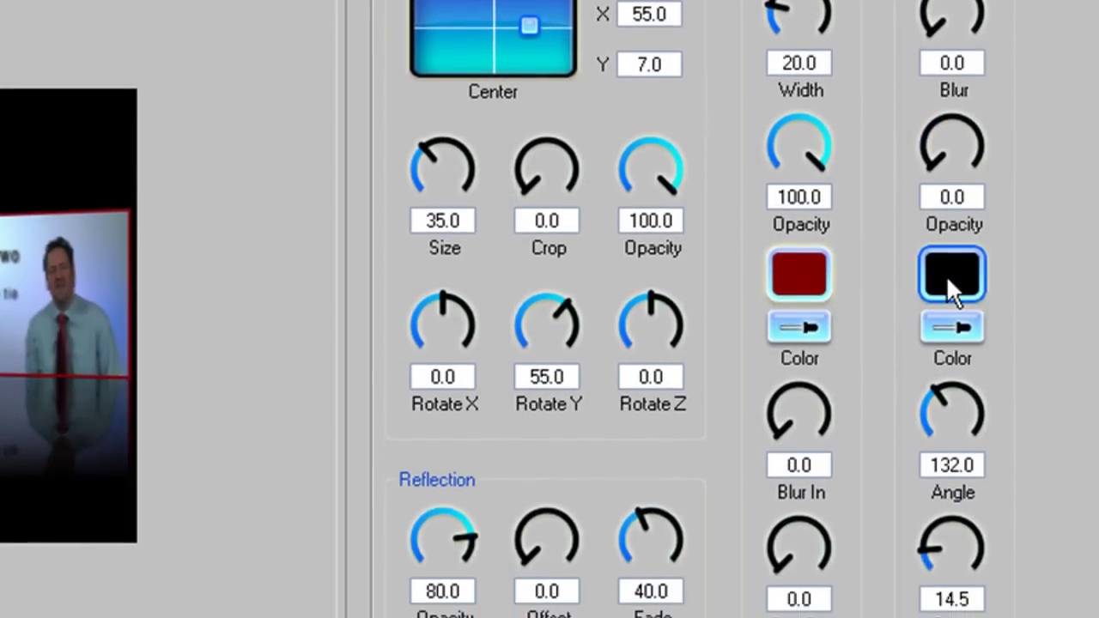
{"action": "left_click_drag", "start_coordinate": [938, 341], "coordinate": [936, 389]}
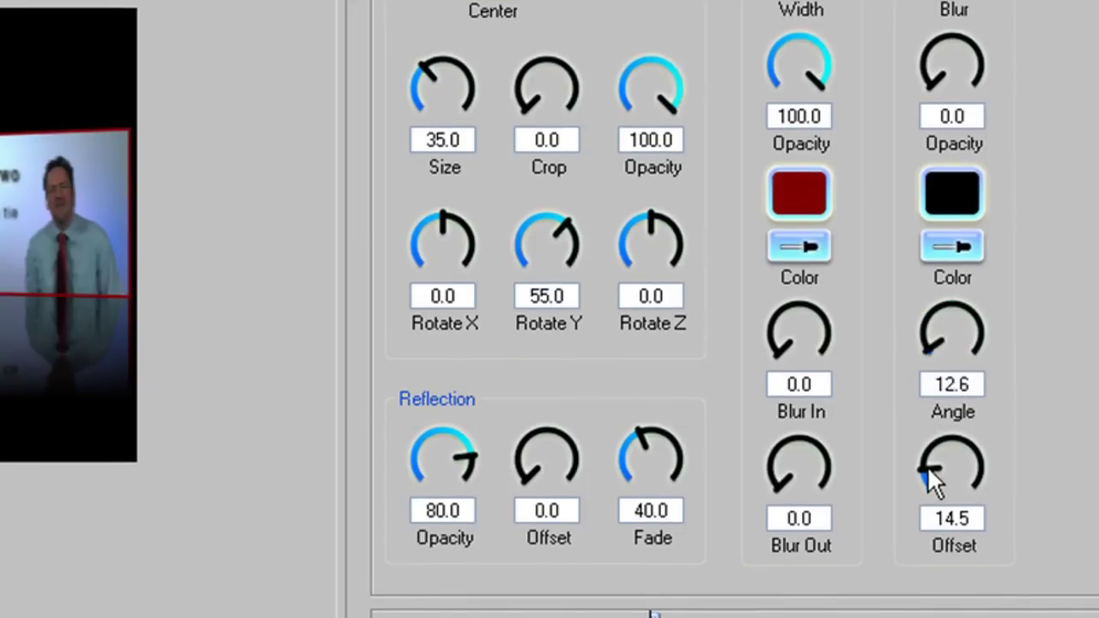
{"action": "left_click_drag", "start_coordinate": [928, 466], "coordinate": [1032, 485]}
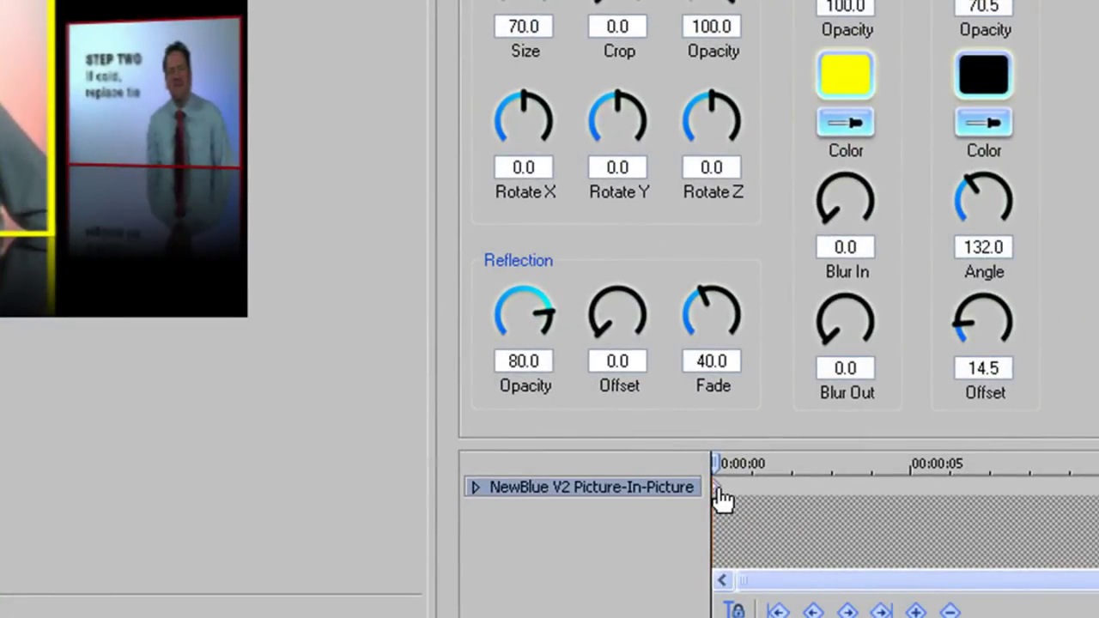
- Add a Picture-In-Picture keyframe at about 5 seconds, then move later in the clip
{"action": "double_click", "coordinate": [910, 487]}
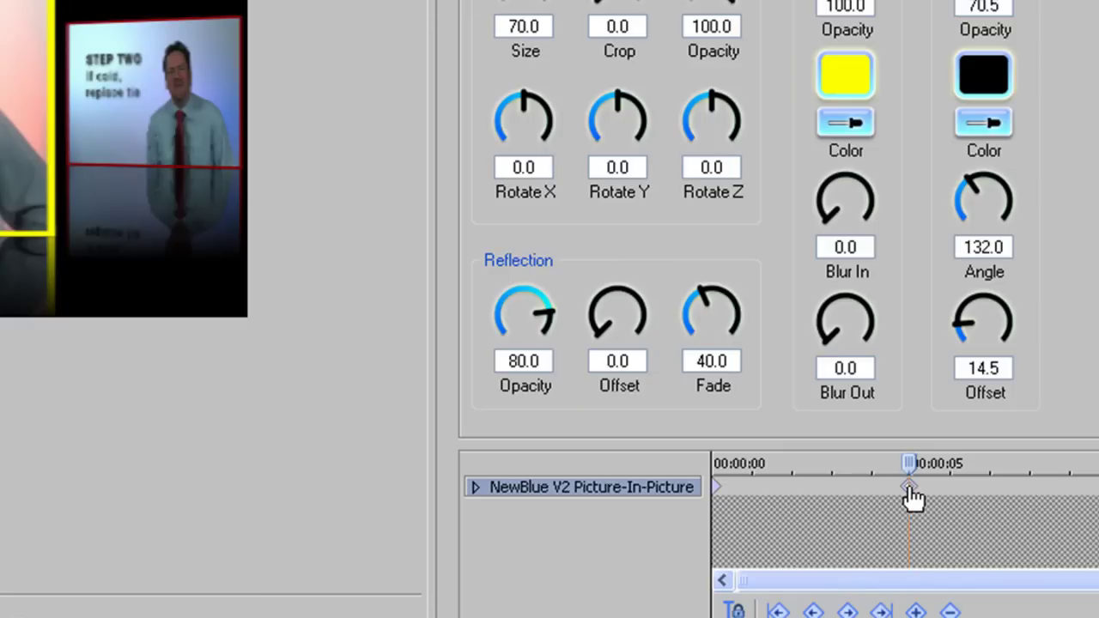
{"action": "left_click", "coordinate": [991, 485]}
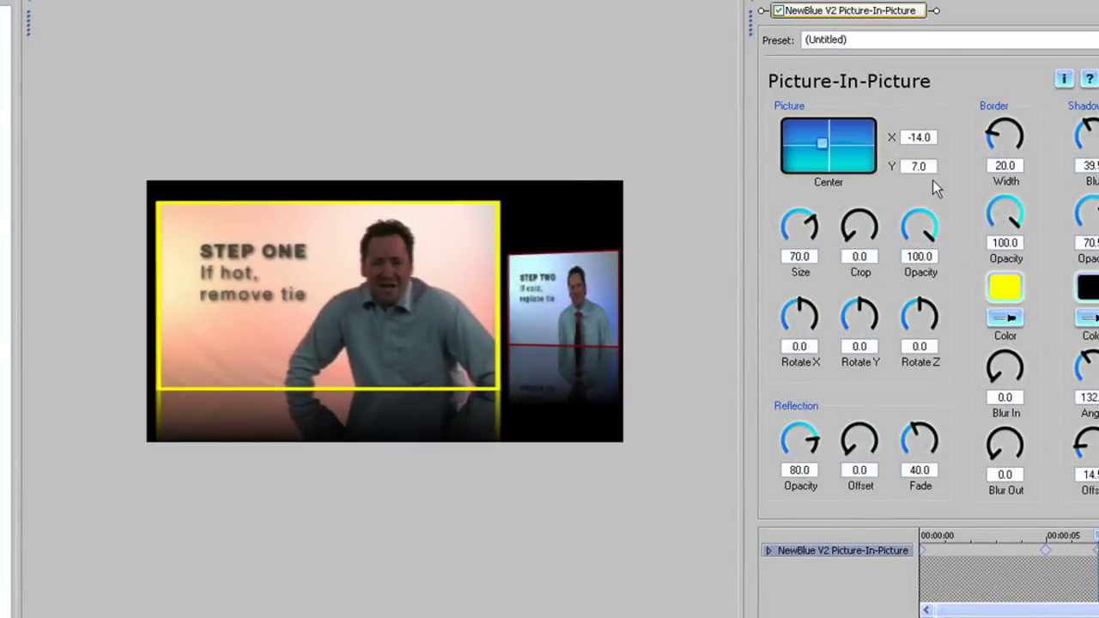
- Set the STEP ONE picture's centre to X -55, Y 0, pushing it to the far left
{"action": "left_click_drag", "start_coordinate": [929, 141], "coordinate": [904, 137]}
{"action": "key", "text": "BackSpace"}
{"action": "type", "text": "-55"}
{"action": "left_click_drag", "start_coordinate": [936, 165], "coordinate": [893, 169]}
{"action": "type", "text": "0"}
{"action": "key", "text": "Return"}
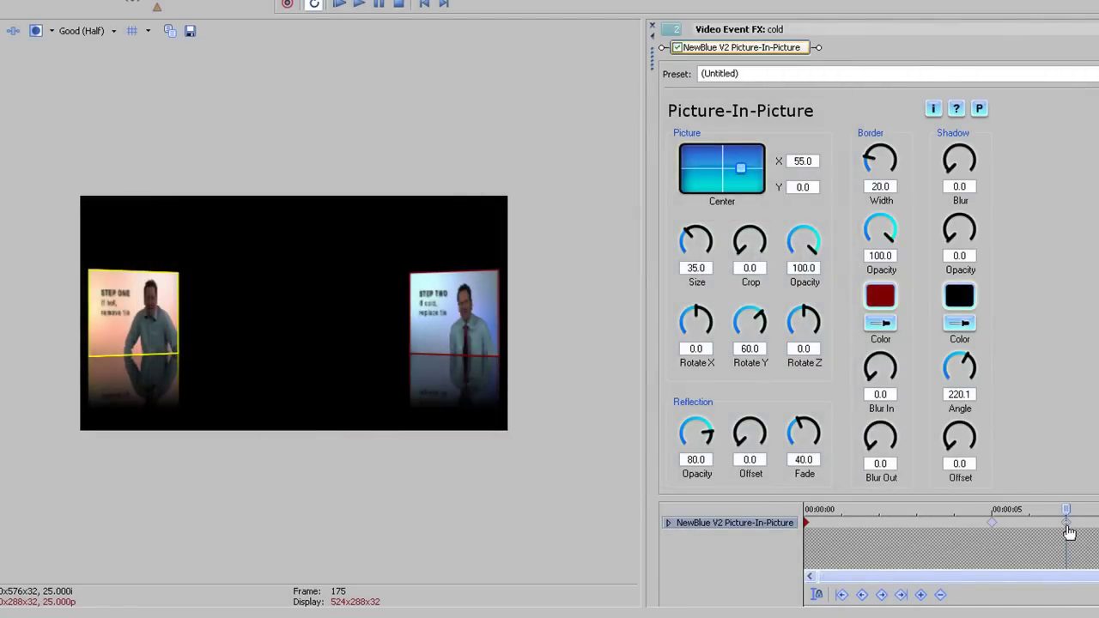
- Enlarge the STEP TWO picture to size 70 and reset its Rotate Y to 0
{"action": "double_click", "coordinate": [696, 268]}
{"action": "type", "text": "70"}
{"action": "key", "text": "Return"}
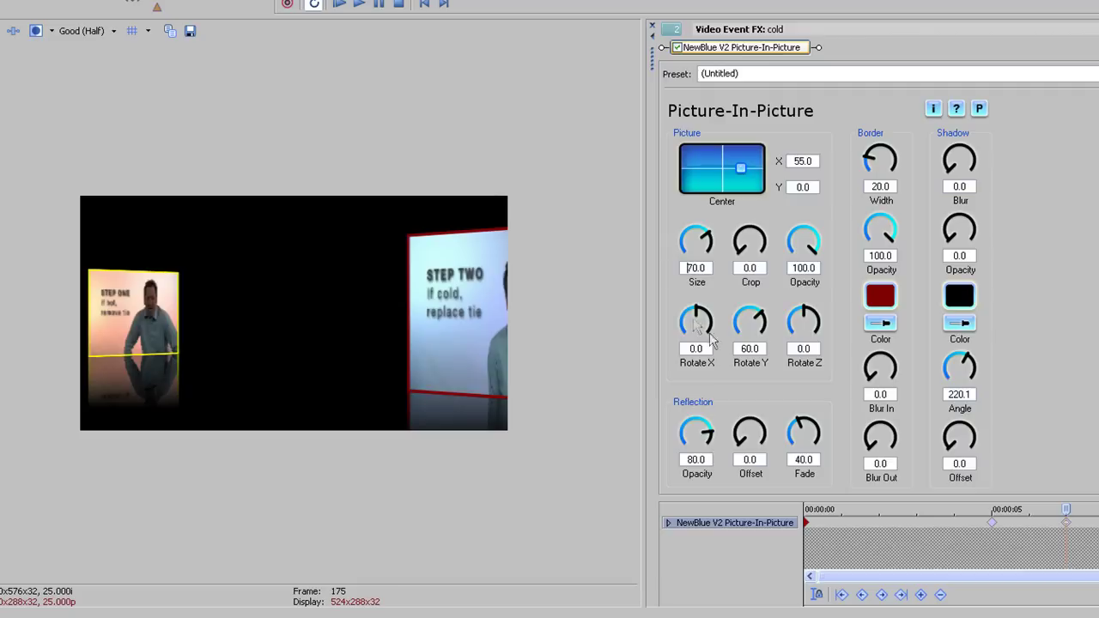
{"action": "double_click", "coordinate": [760, 348]}
{"action": "type", "text": "0"}
{"action": "key", "text": "Return"}
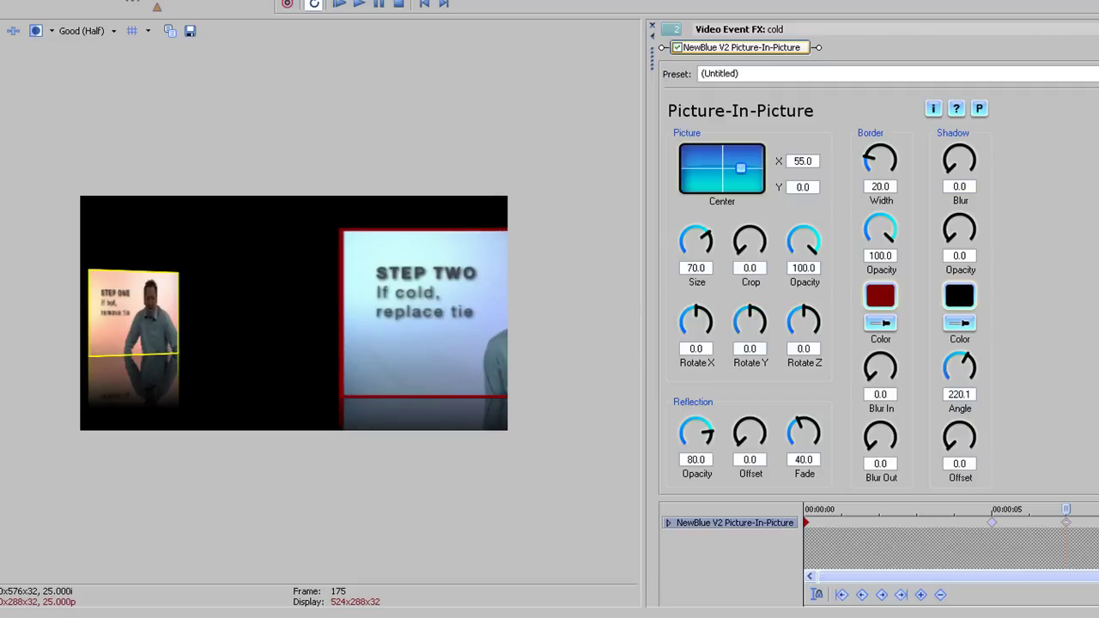
- Move the STEP TWO picture near centre, at X 14, Y 7
{"action": "left_click_drag", "start_coordinate": [741, 169], "coordinate": [727, 169]}
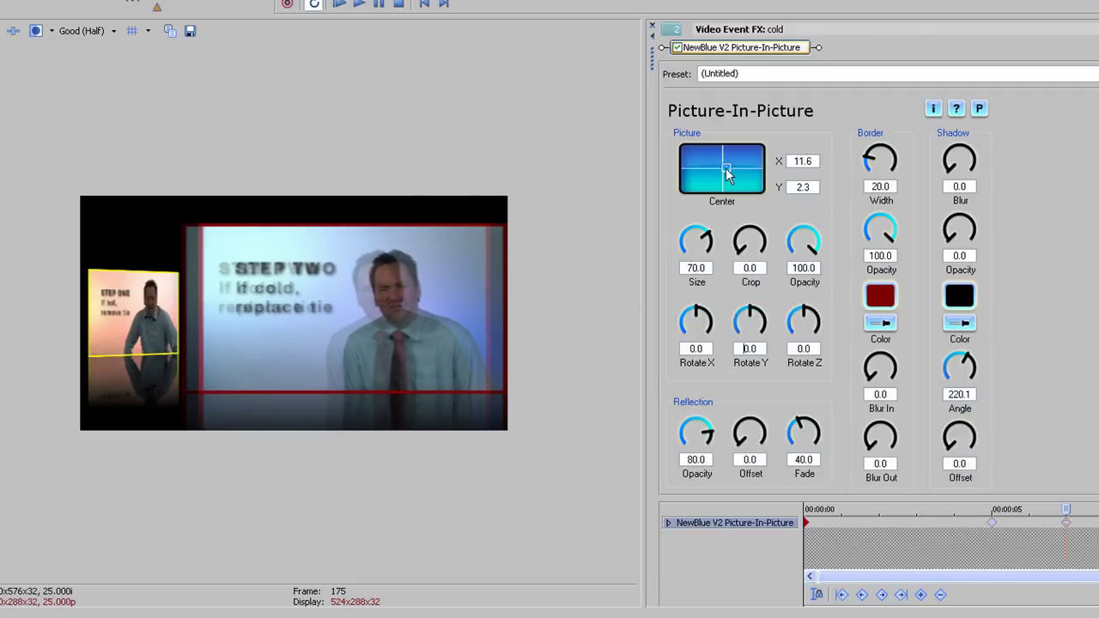
{"action": "double_click", "coordinate": [806, 162]}
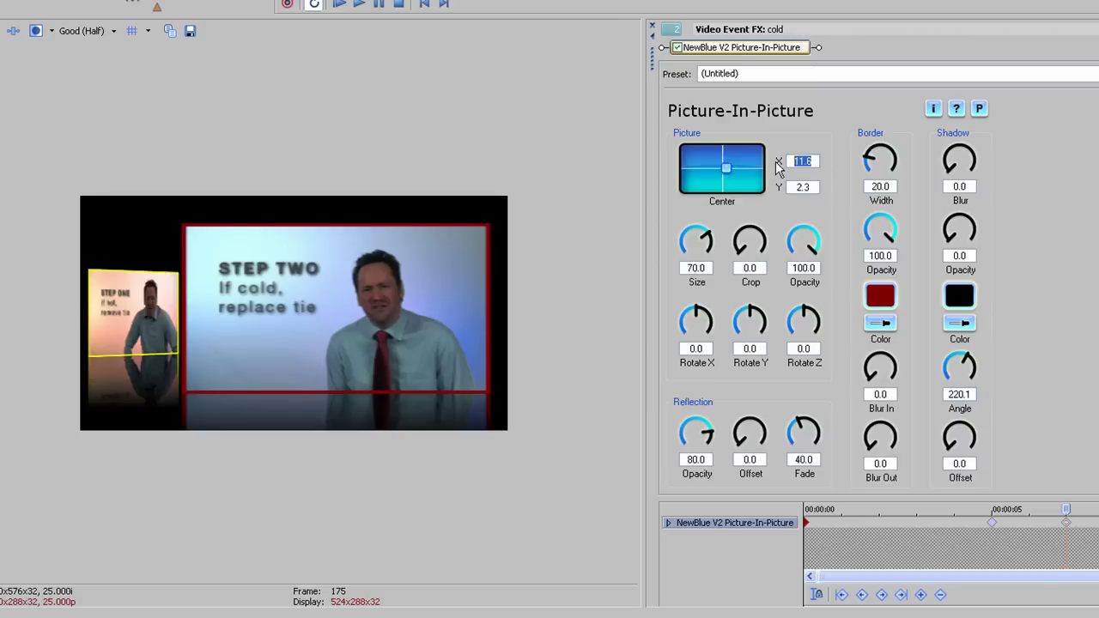
{"action": "type", "text": "14"}
{"action": "key", "text": "Tab"}
{"action": "type", "text": "7"}
{"action": "key", "text": "Return"}
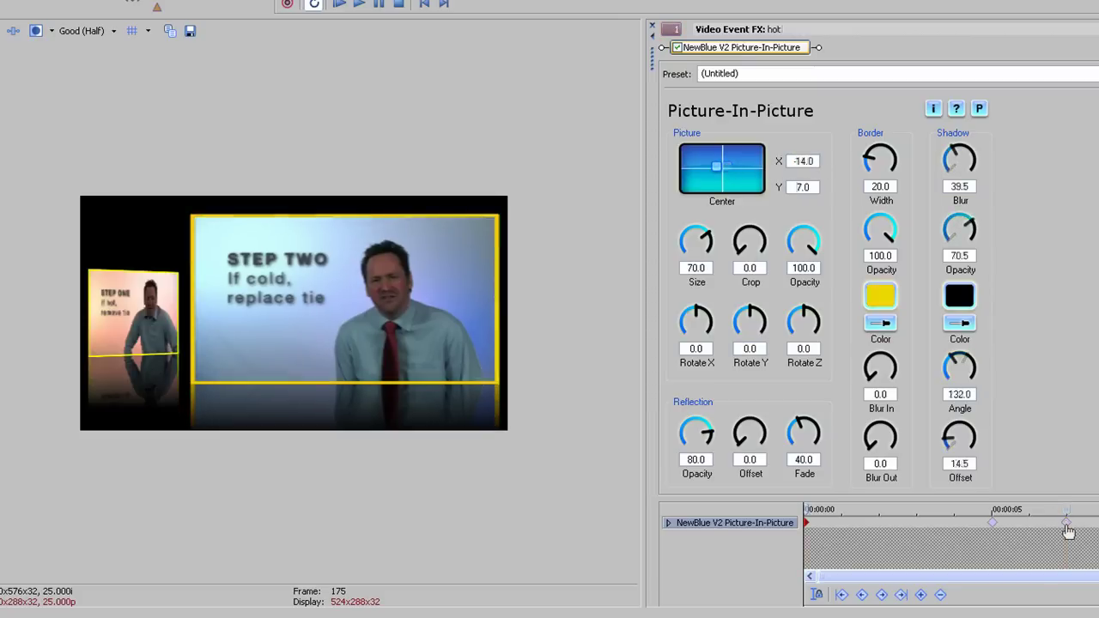
{"action": "left_click", "coordinate": [871, 304]}
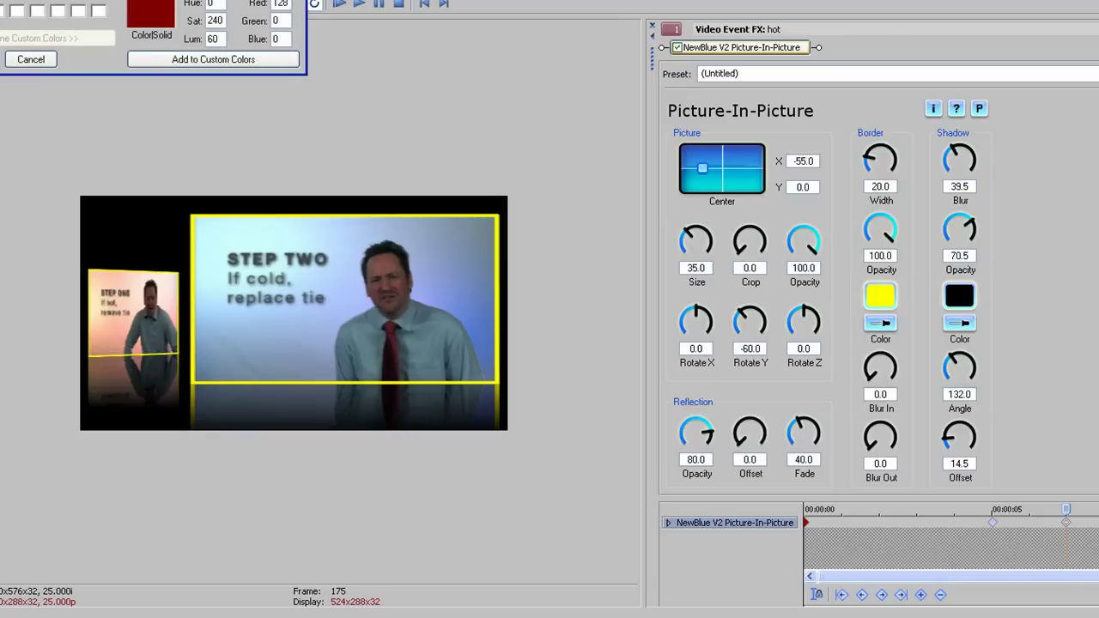
- Apply a dark red border and Soft Focus Blur 10 at Mix 100, then replay the animation
{"action": "key", "text": "Return"}
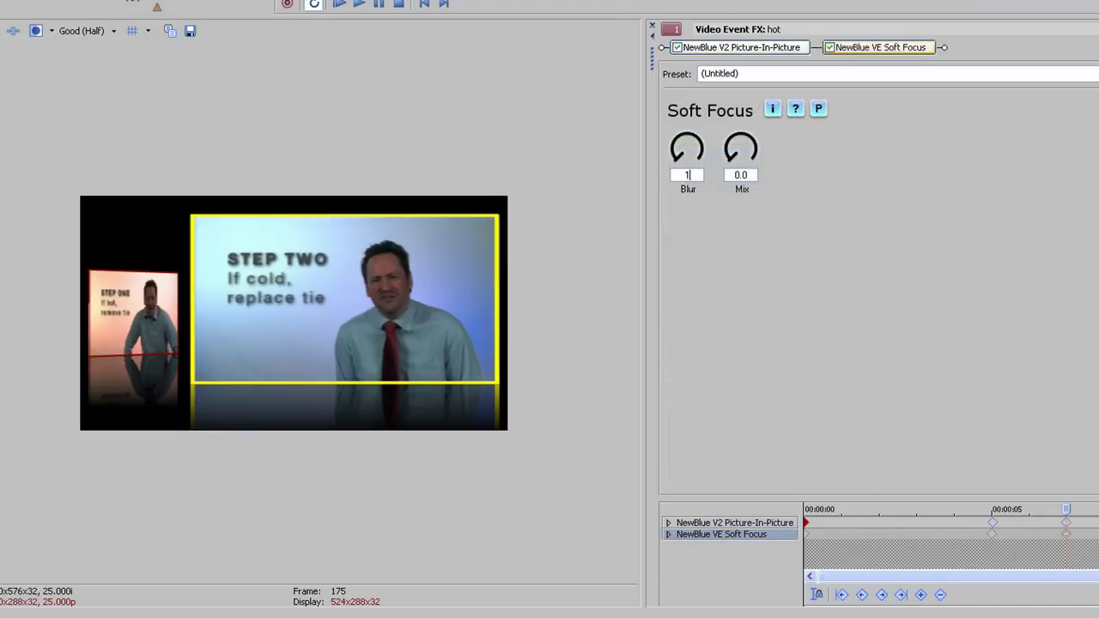
{"action": "type", "text": "0"}
{"action": "left_click", "coordinate": [737, 175]}
{"action": "type", "text": "100"}
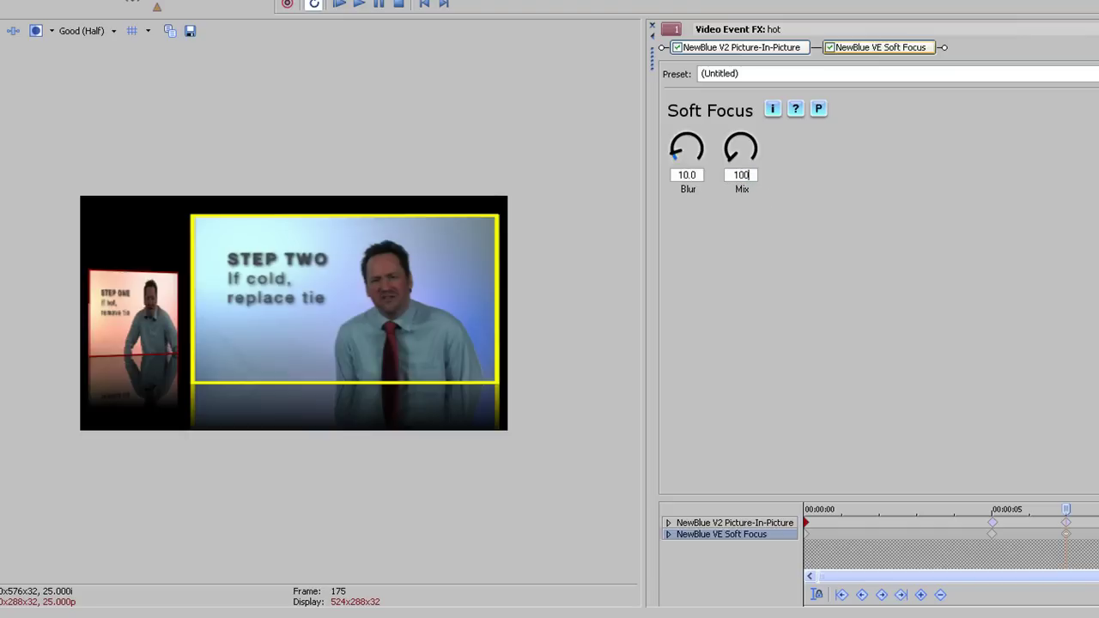
{"action": "key", "text": "Return"}
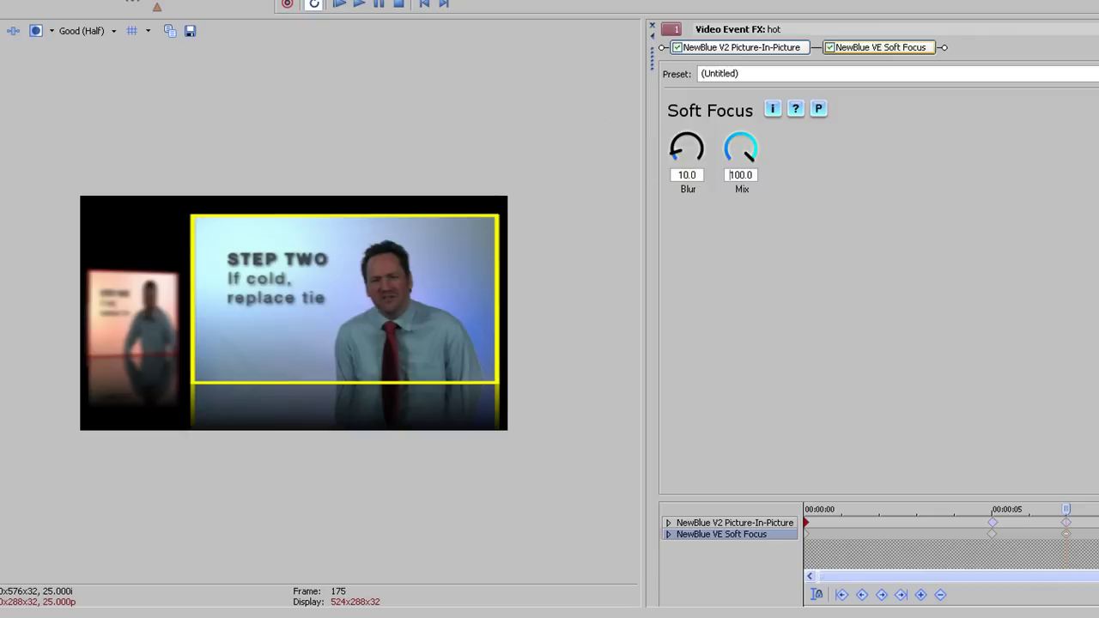
{"action": "left_click", "coordinate": [338, 5]}
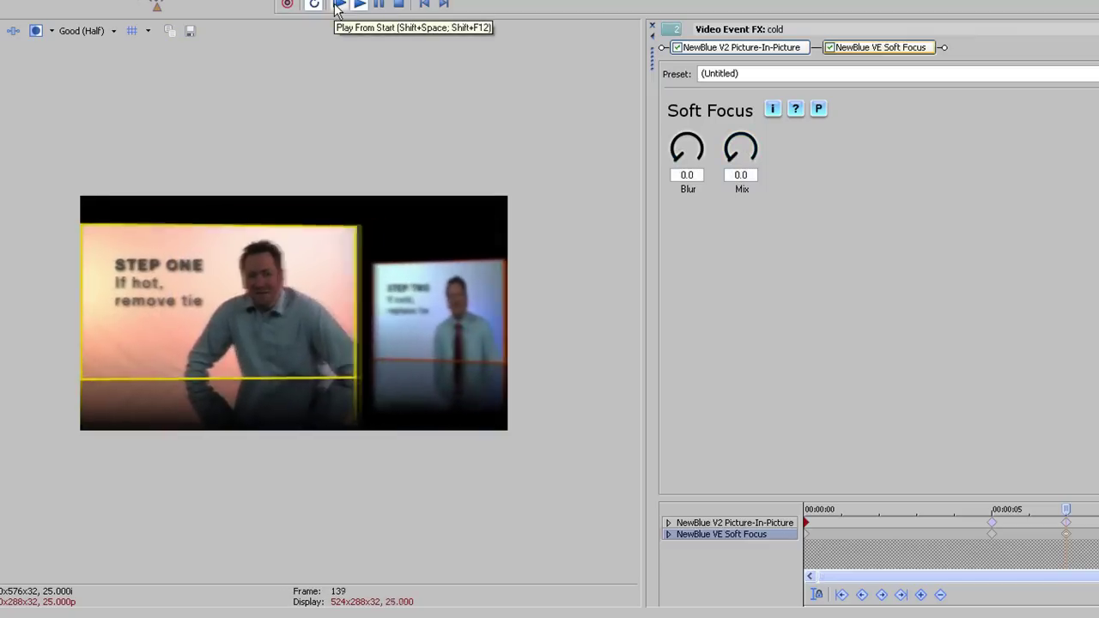